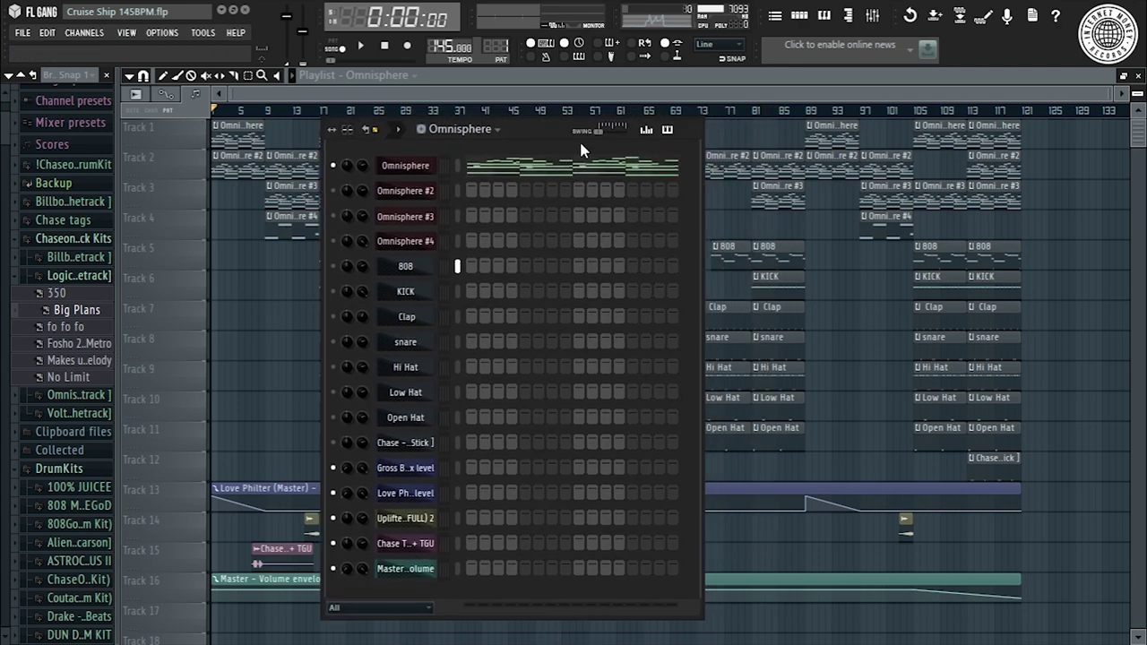
Open the Omnisphere pattern's notes in the piano roll and show the whole melody
left_click(504, 170)
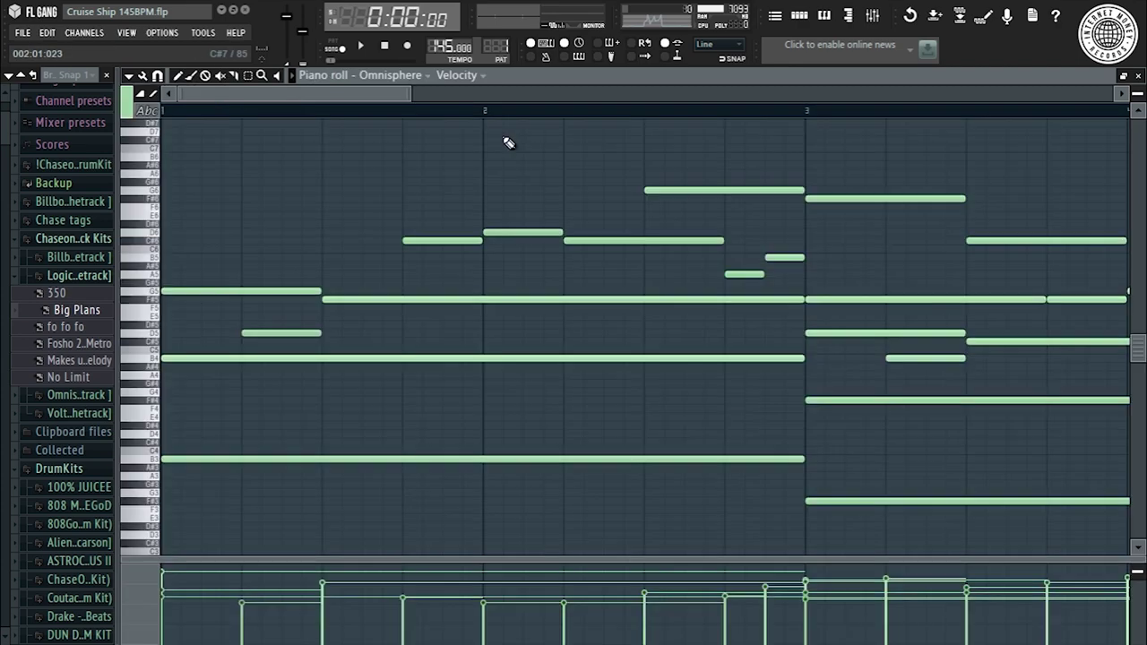
scroll(500, 116, "down", 3)
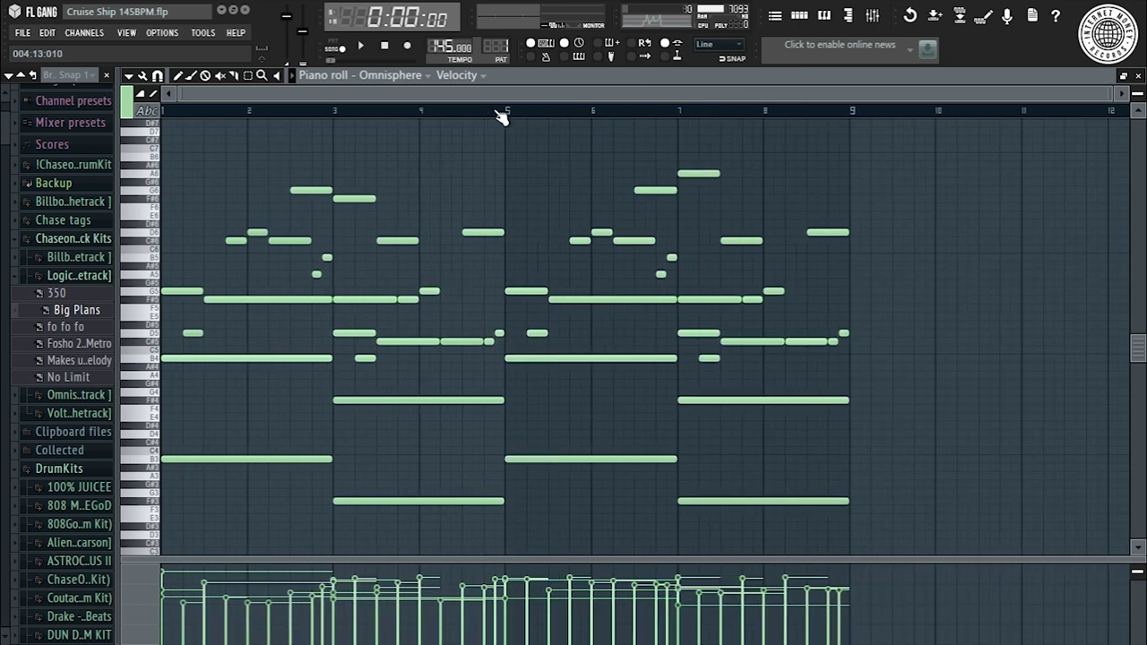
Browse the Midis folder inside the Billboard kit, and find Big Plans in the Logic Midis folder
left_click(90, 275)
left_click(79, 256)
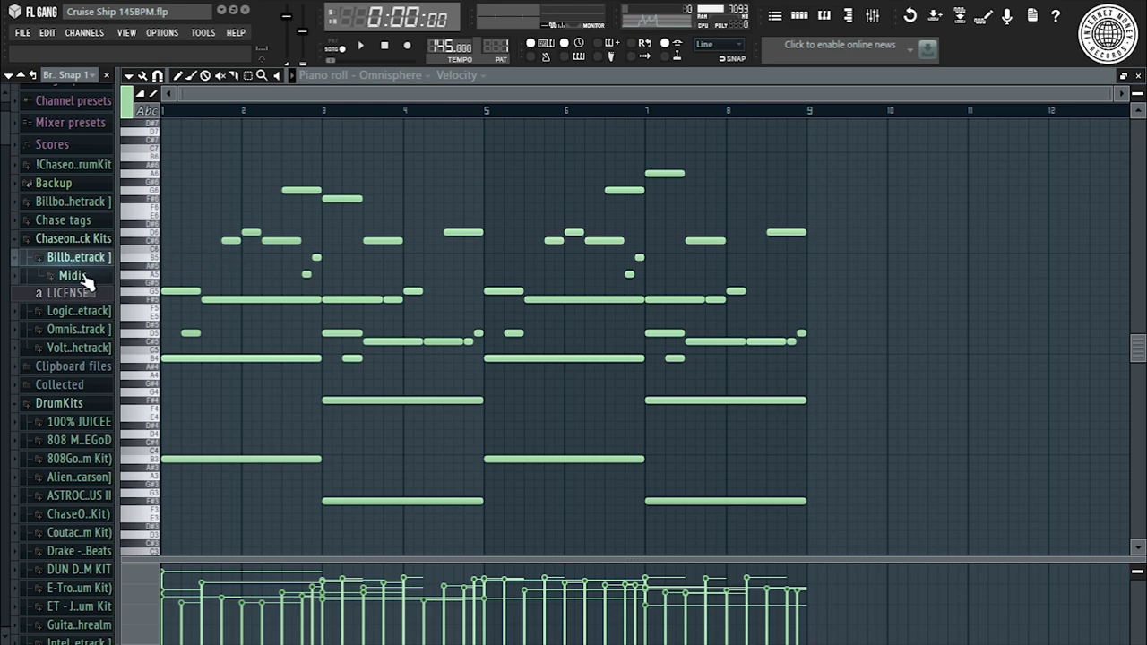
left_click(86, 278)
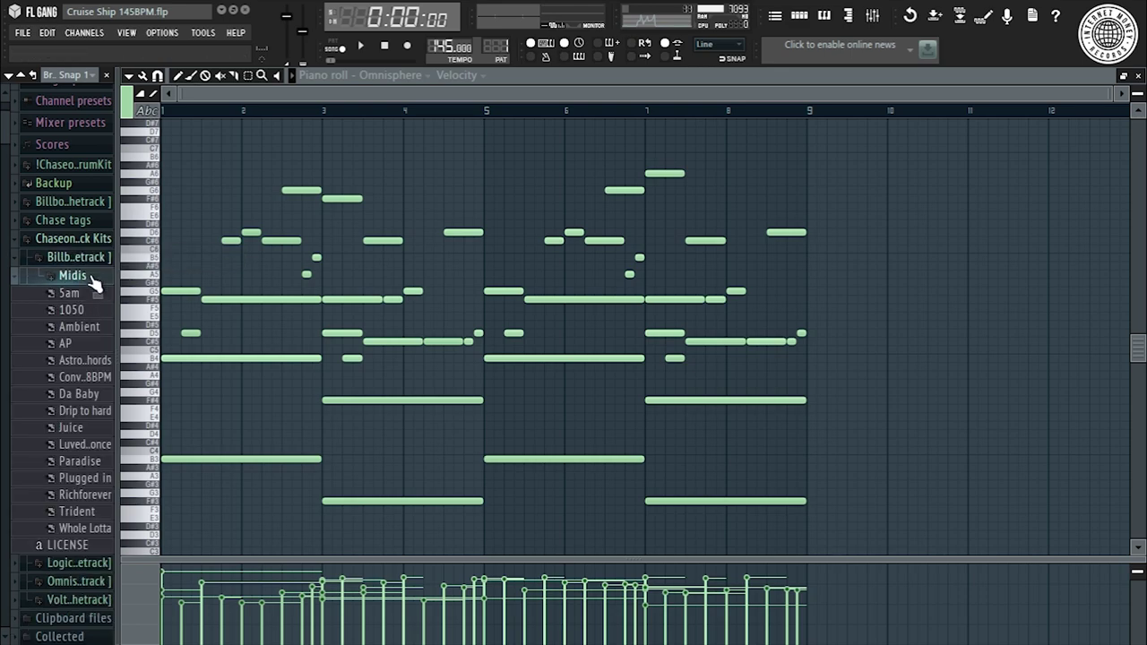
left_click(92, 278)
left_click(79, 257)
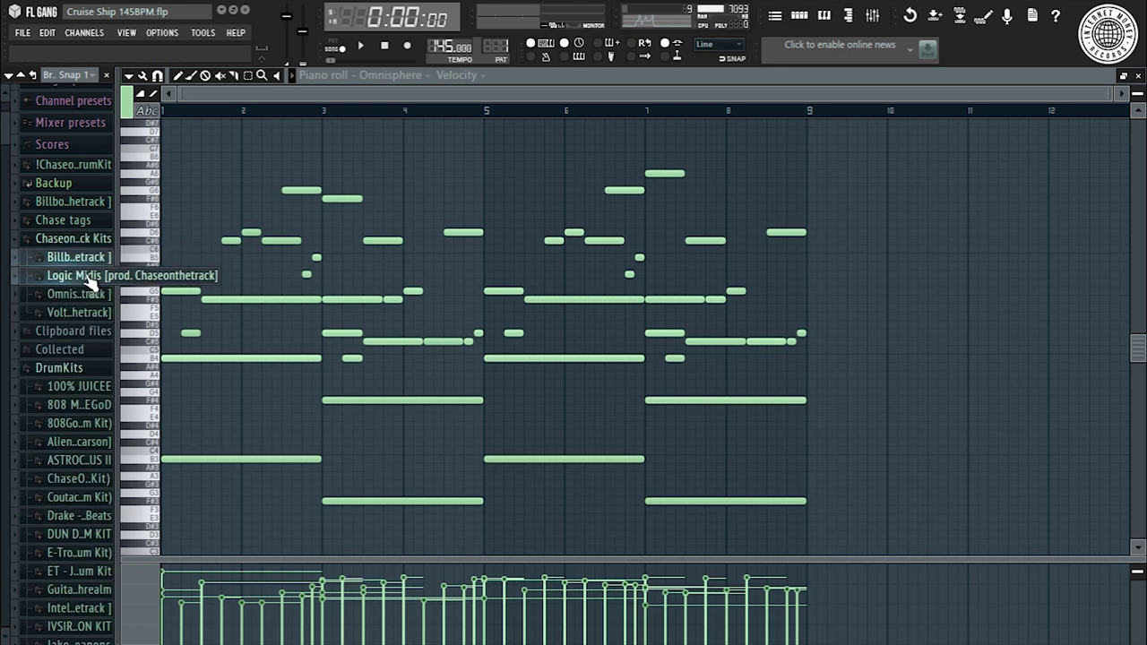
left_click(85, 275)
left_click(77, 310)
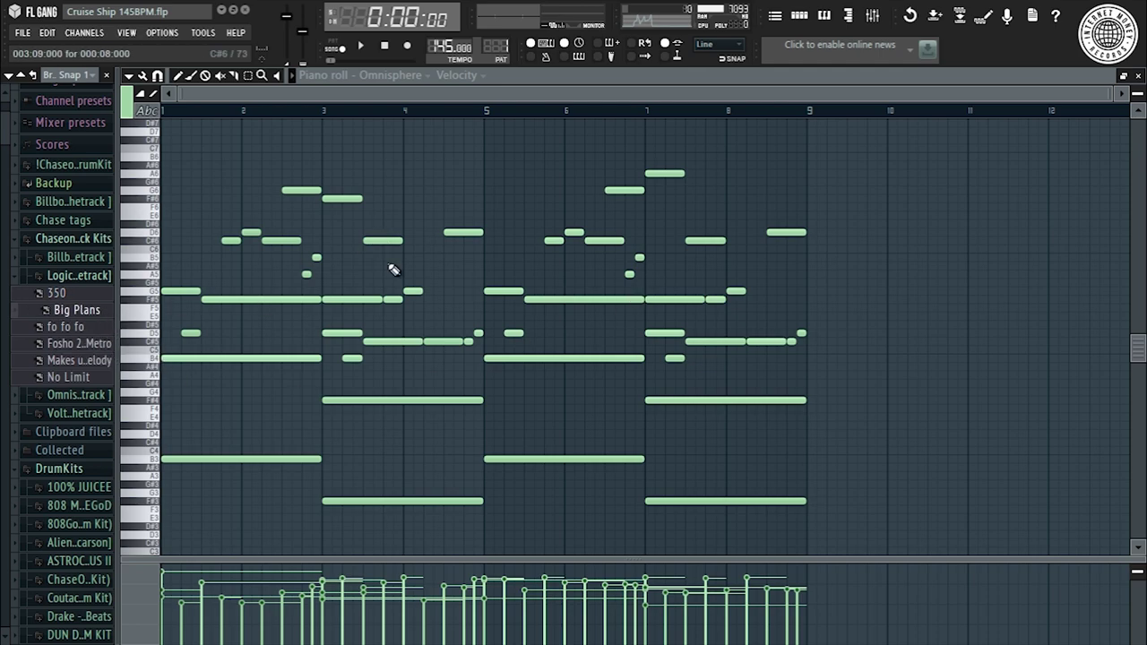
Play the Omnisphere pattern and inspect the RC-20 Retro Color effect on the Omnisphere mixer track
left_click(806, 17)
key("space")
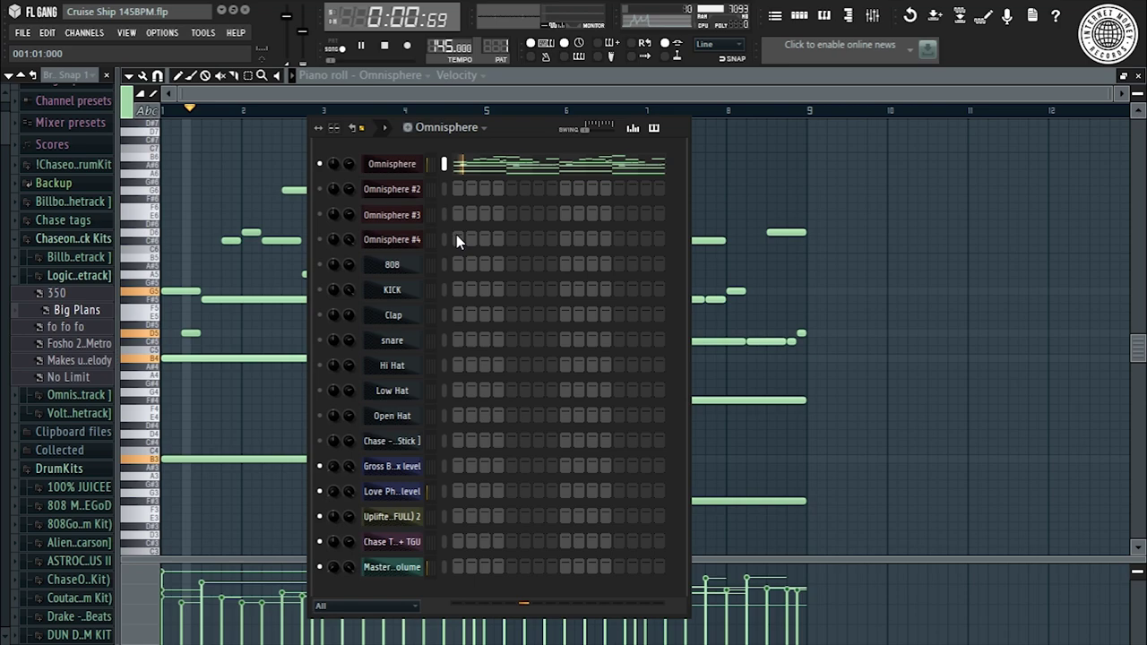
left_click(872, 16)
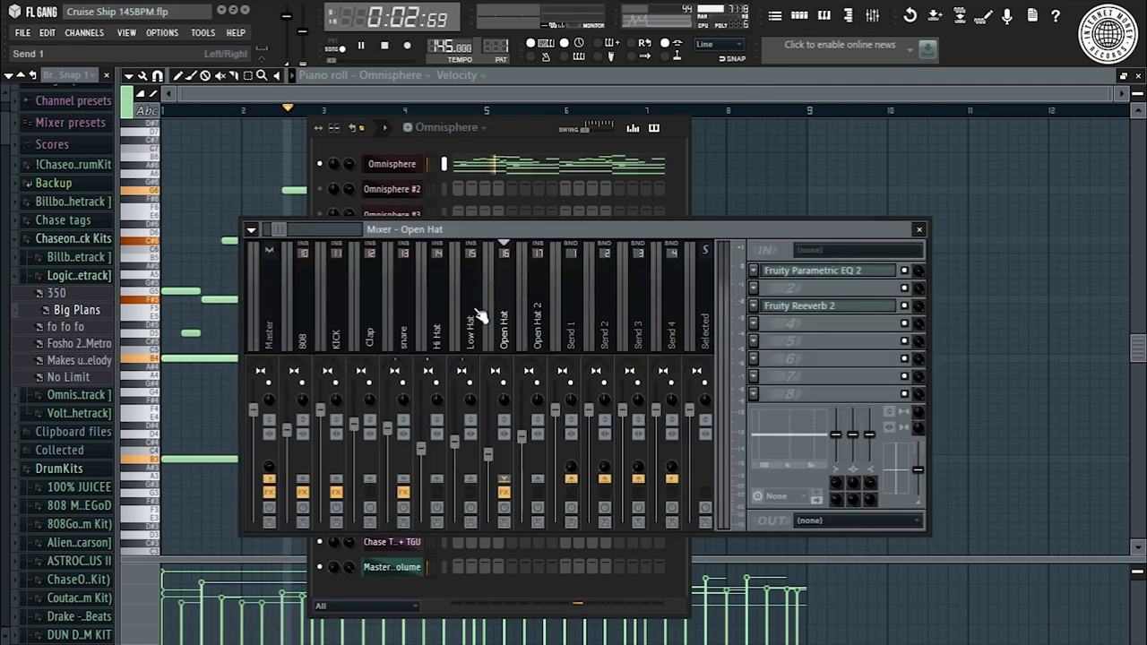
left_click(296, 327)
left_click(271, 318)
left_click_drag(278, 230, 268, 230)
left_click(301, 324)
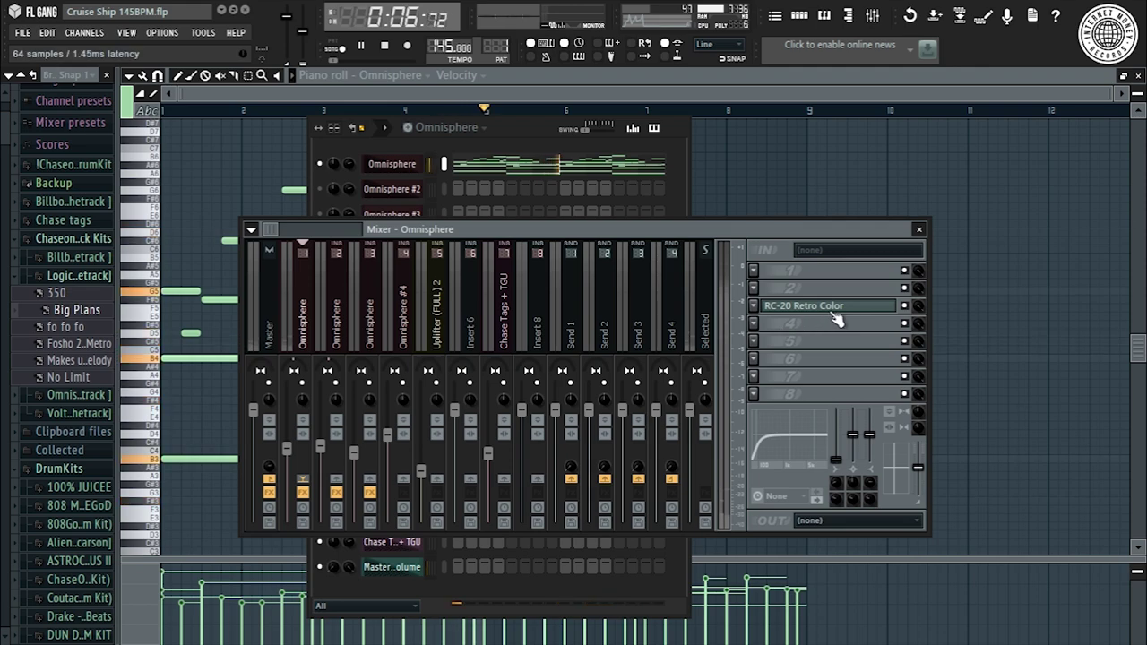
left_click(831, 307)
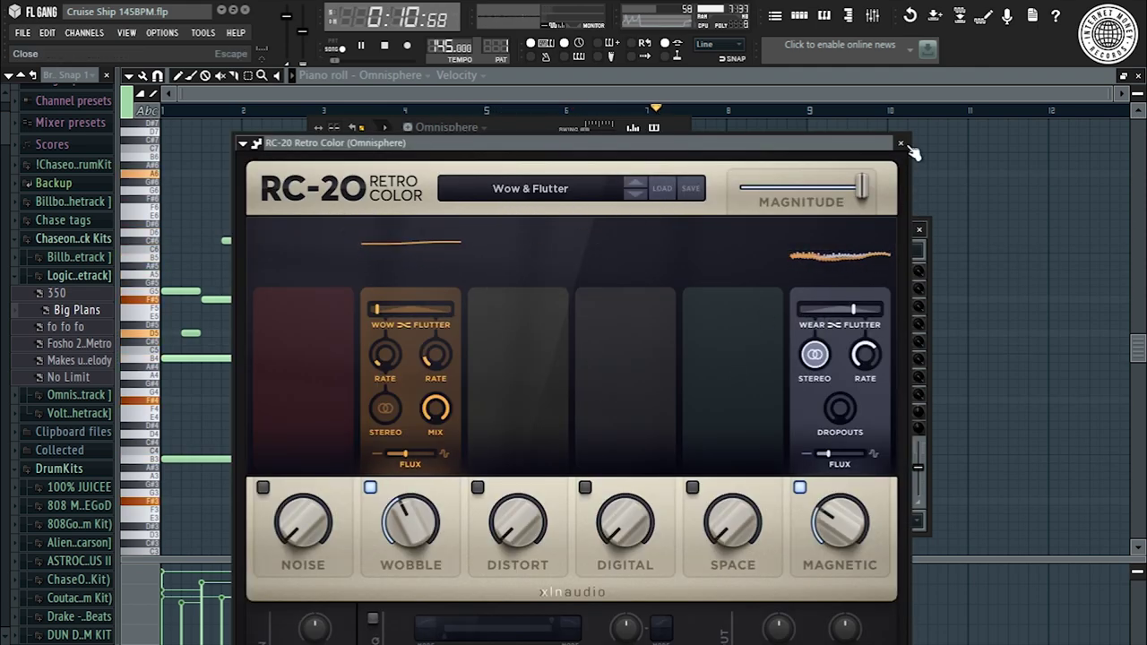
left_click(901, 144)
left_click(637, 141)
key("space")
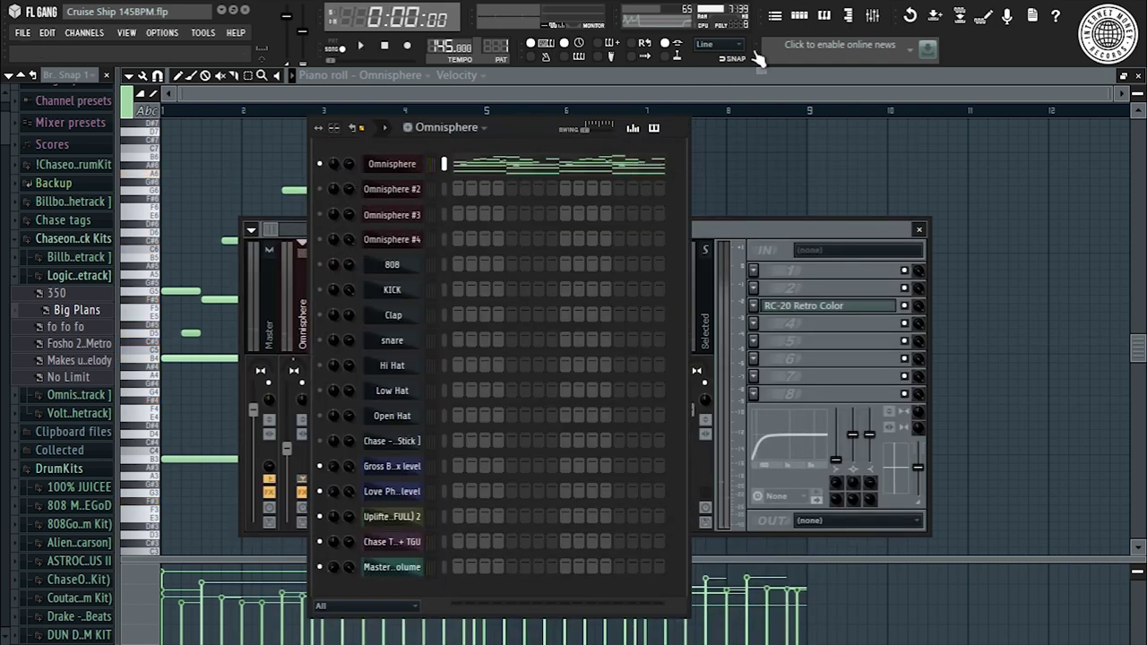
Select bars 25 to 33 in the playlist and play them with the Omnisphere #2 pattern chosen and its channel soloed
left_click(774, 18)
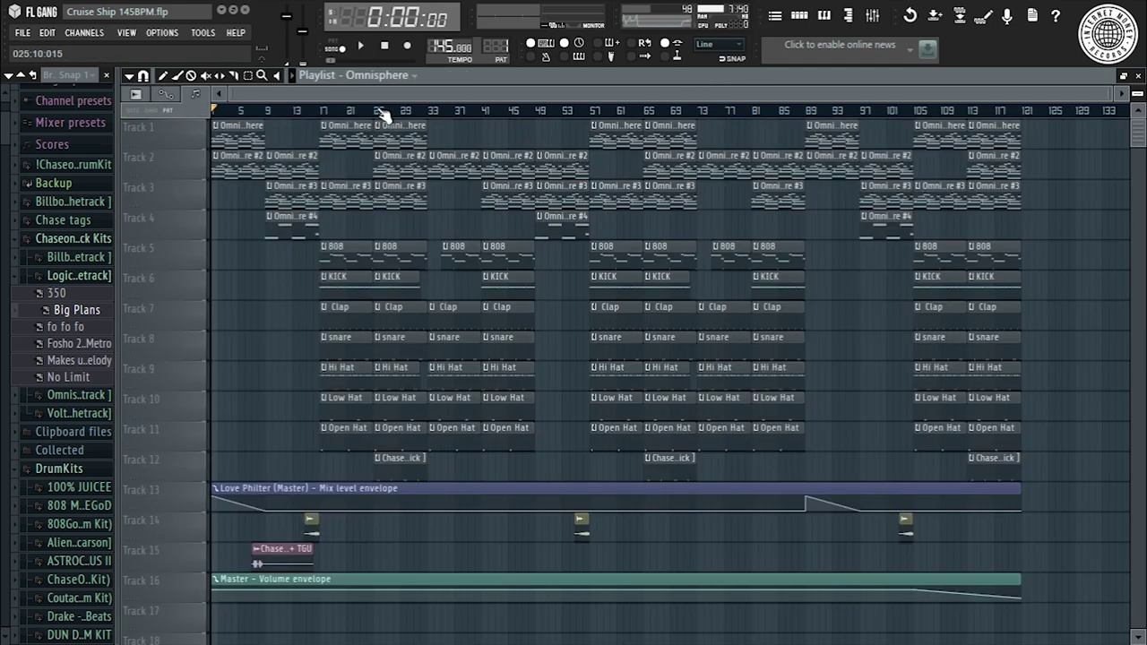
left_click_drag(382, 114, 417, 133)
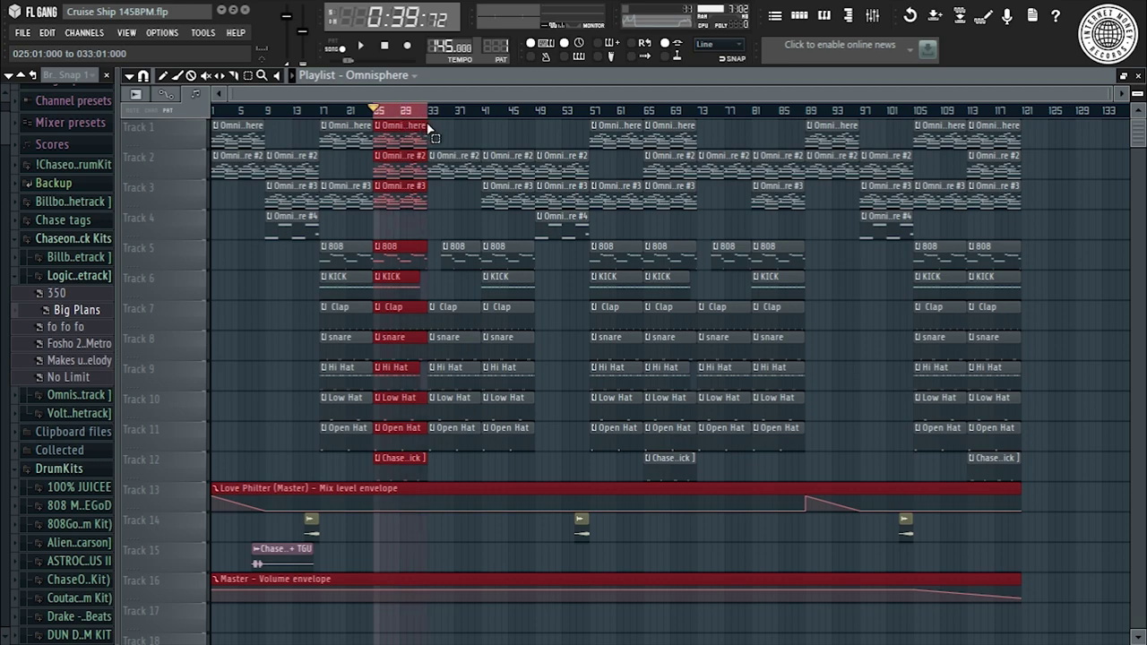
left_click(799, 17)
left_click(453, 128)
left_click(472, 162)
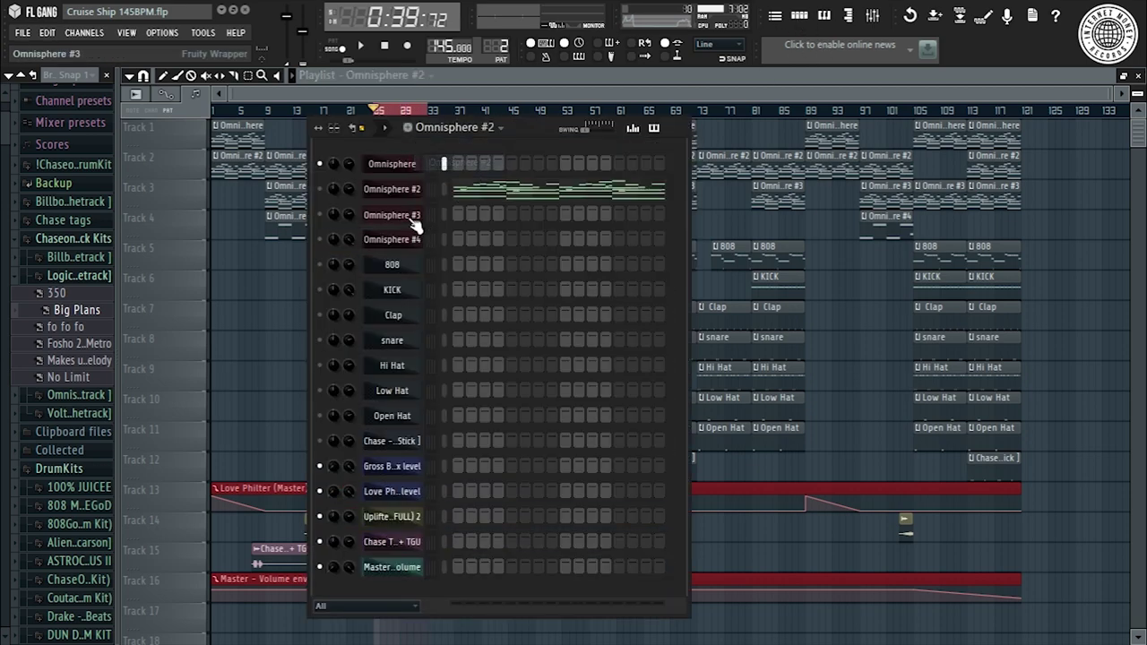
left_click(320, 190)
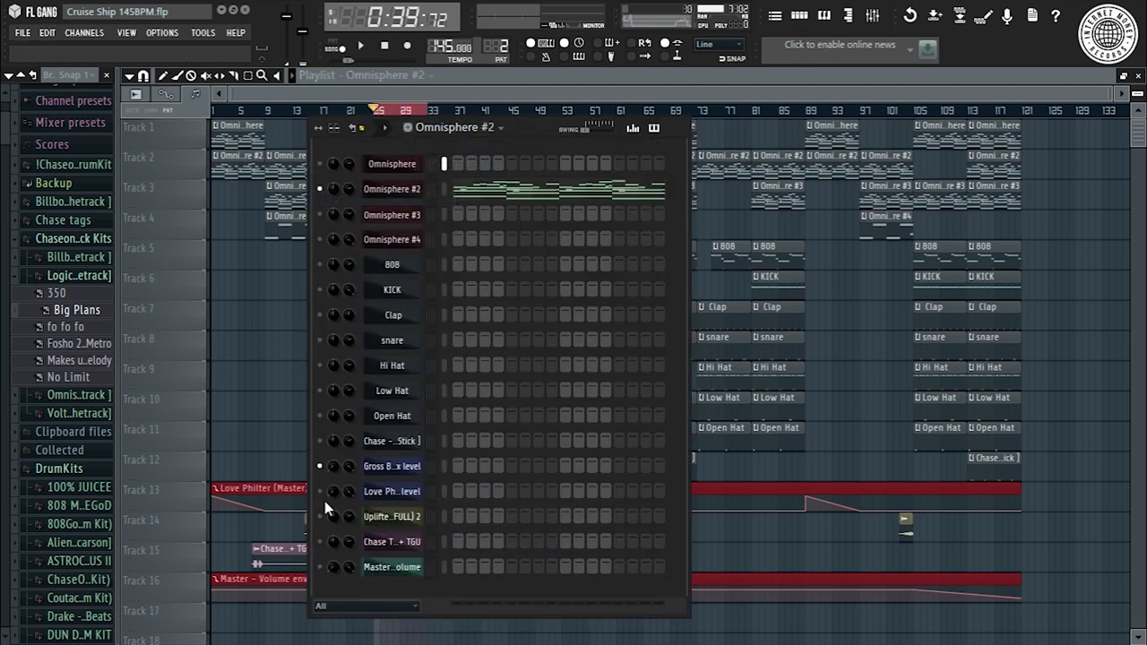
left_click(323, 570)
key("space")
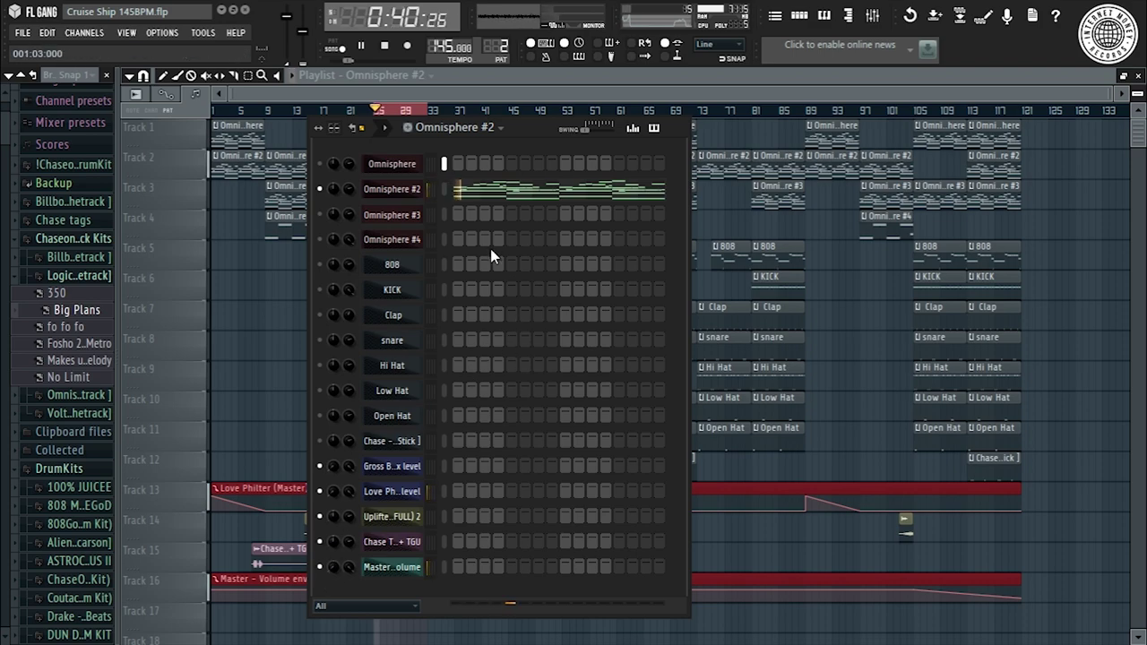
Open the Omnisphere #2 notes in the piano roll to view the full pattern
left_click_drag(520, 133, 507, 131)
left_click(503, 190)
scroll(511, 115, "down", 5)
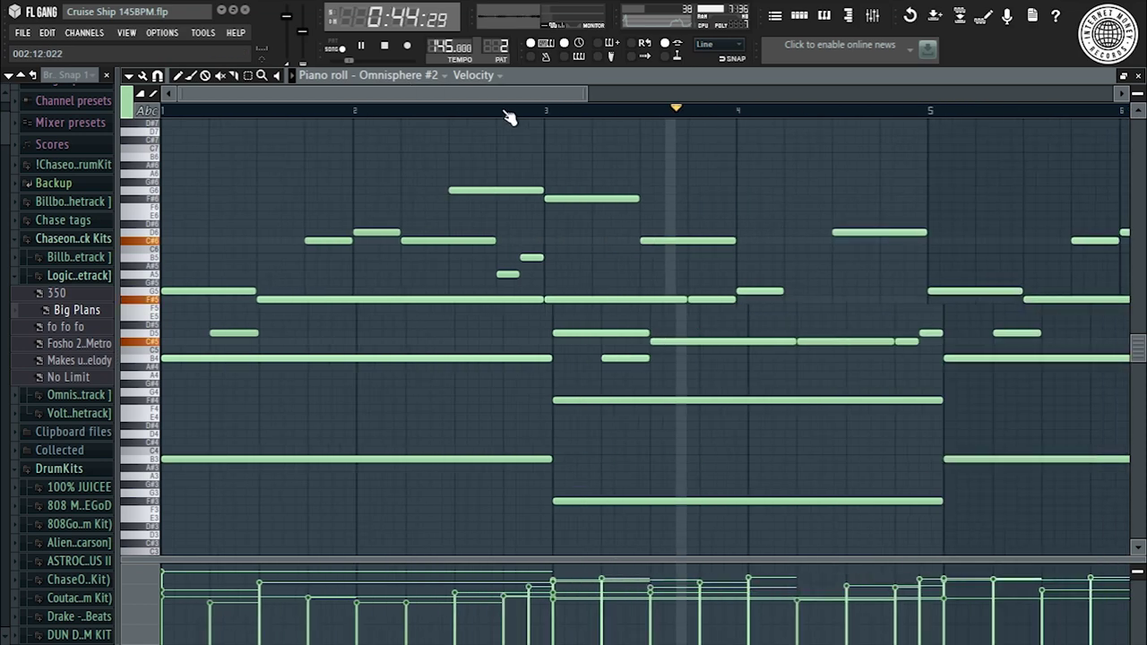
Switch to the Omnisphere #3 pattern, solo its channel and play it
key("F6")
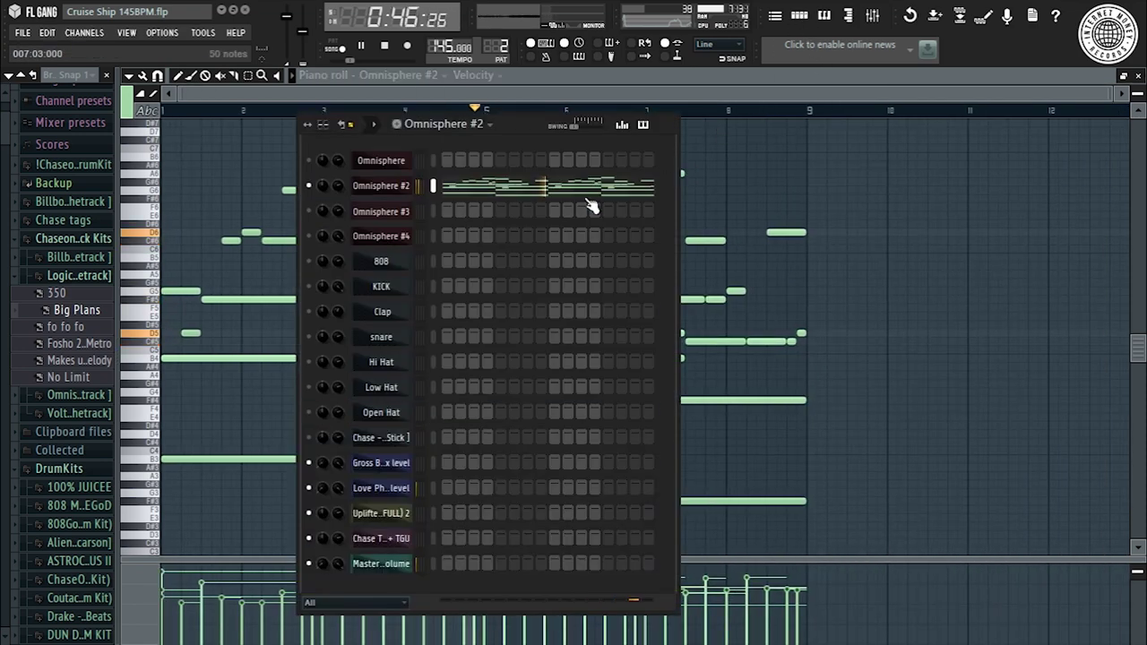
left_click(482, 124)
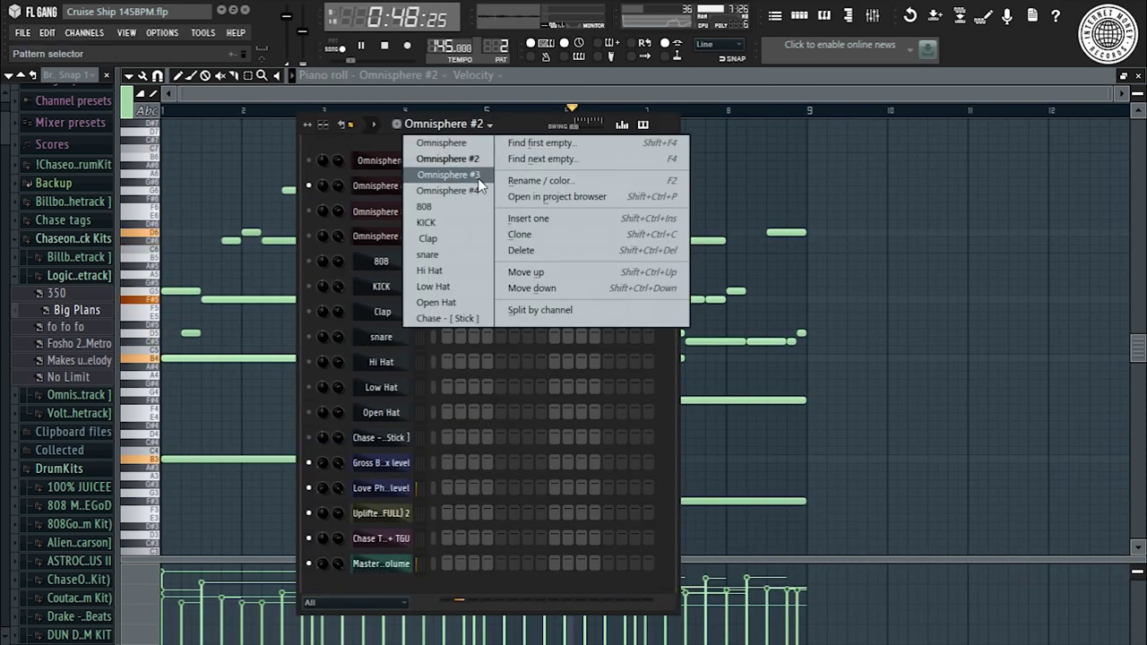
left_click(448, 174)
right_click(308, 212)
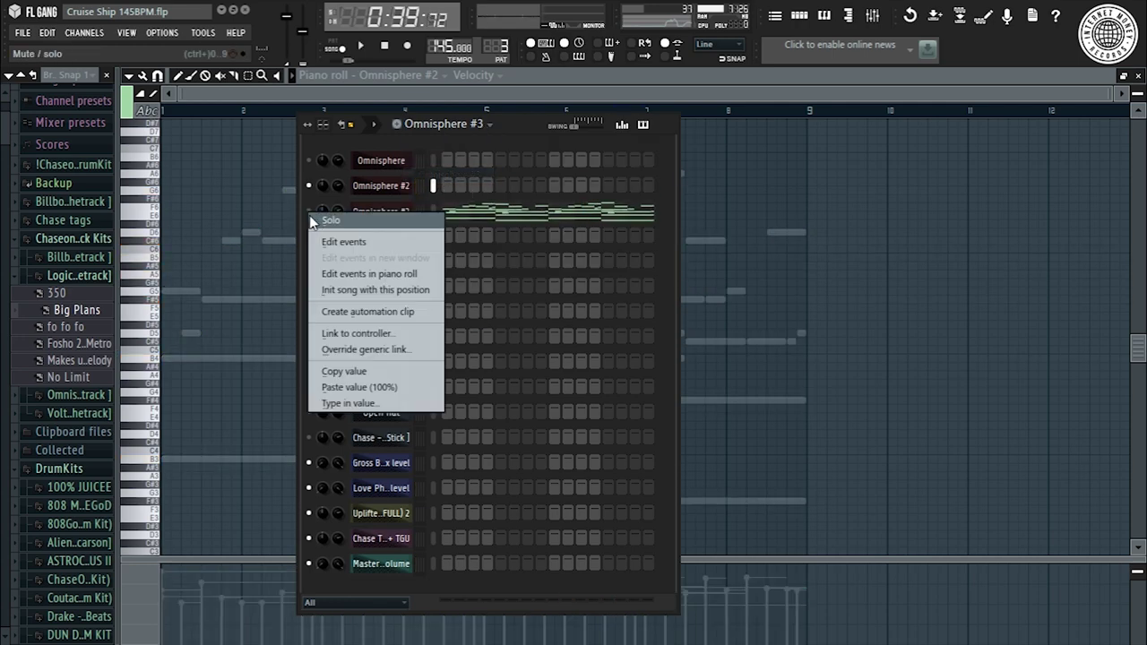
left_click(319, 220)
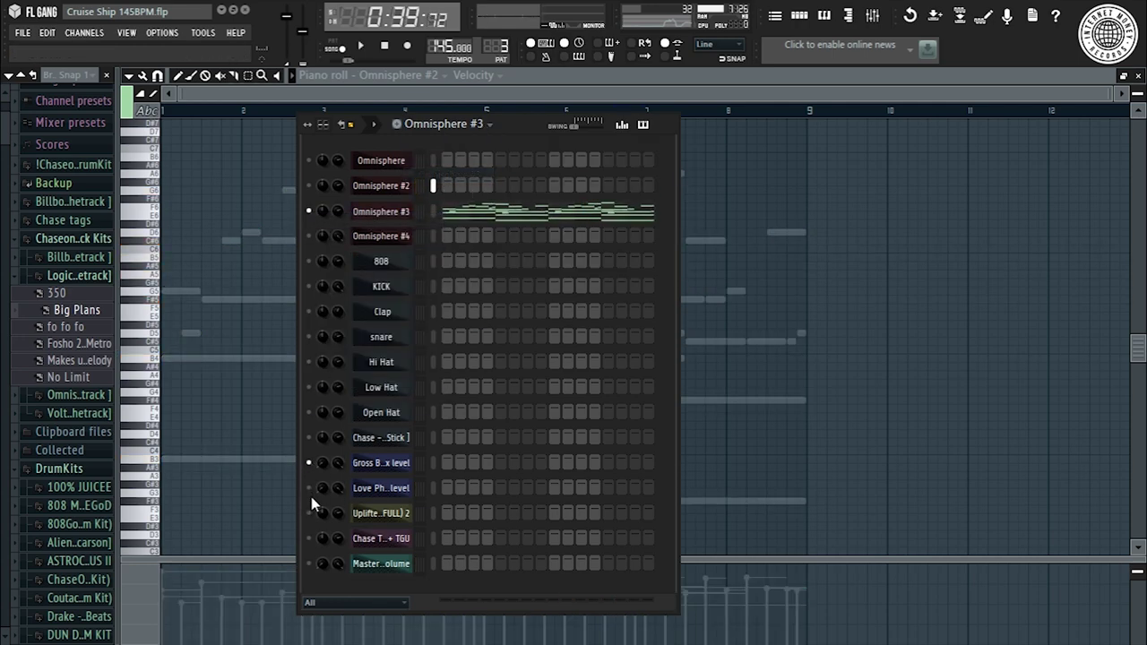
key("space")
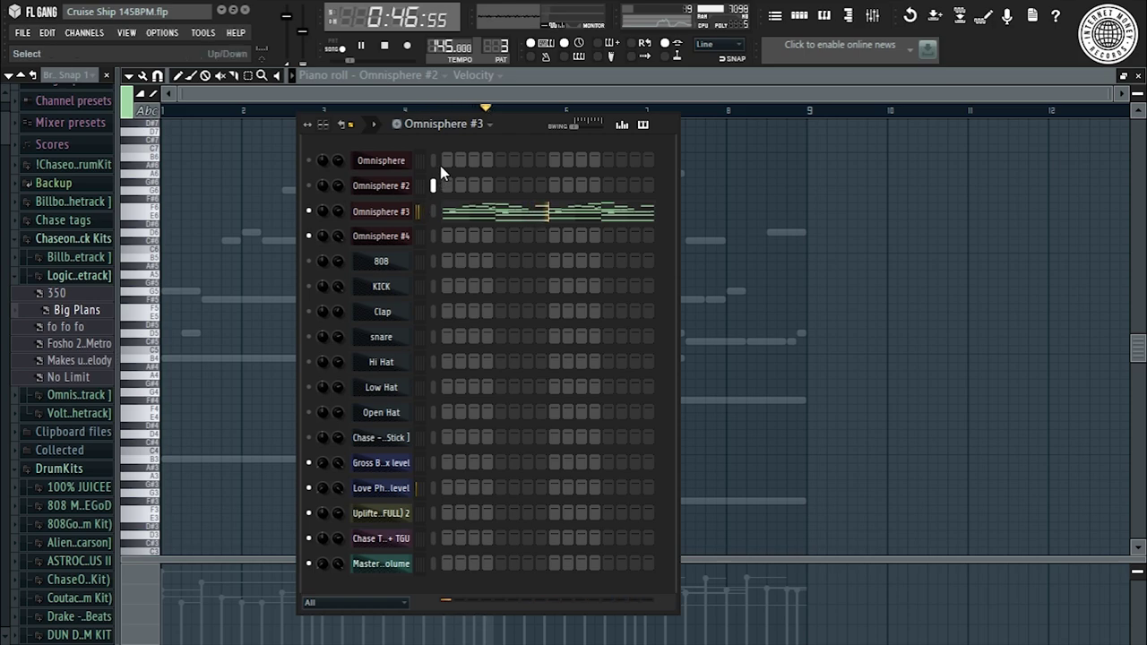
Switch to the Omnisphere #4 pattern and play it
left_click(443, 123)
left_click(466, 187)
key("space")
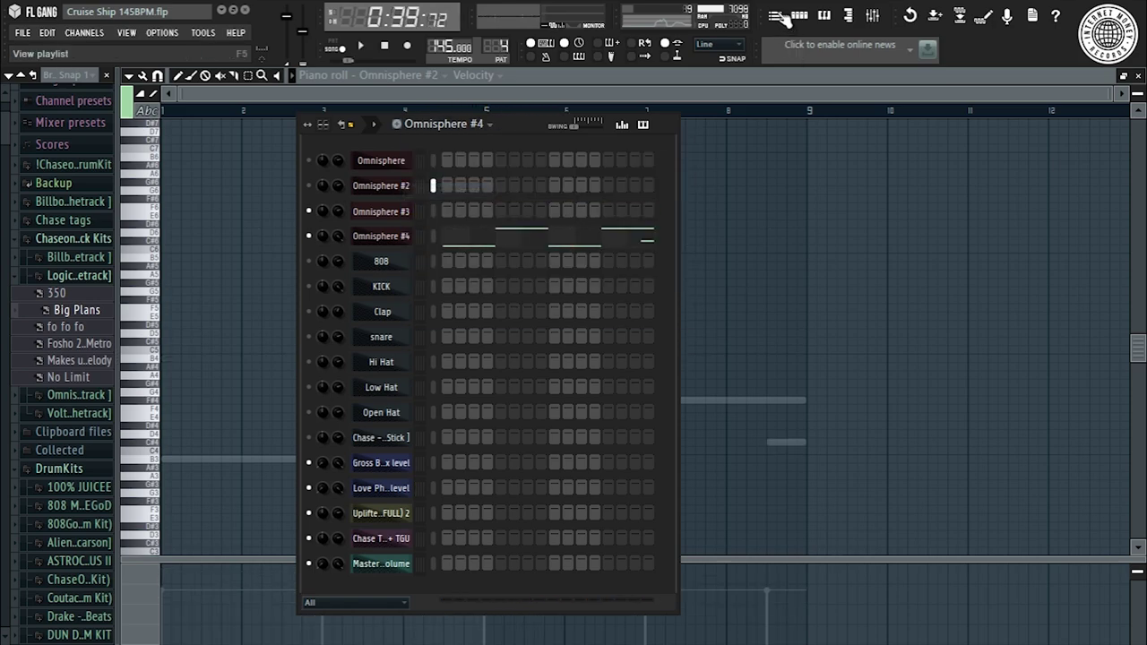
Play the arrangement from bar 9 in the playlist to hear the Omnisphere #3 and #4 channels together
left_click(775, 15)
left_click(269, 110)
key("space")
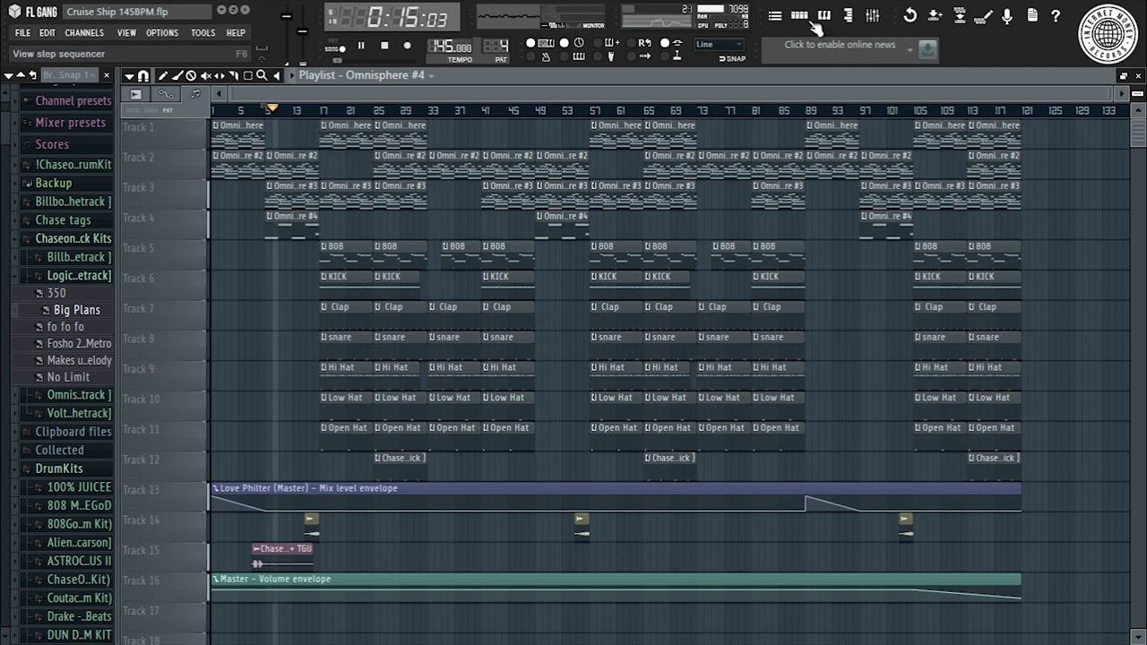
key("F6")
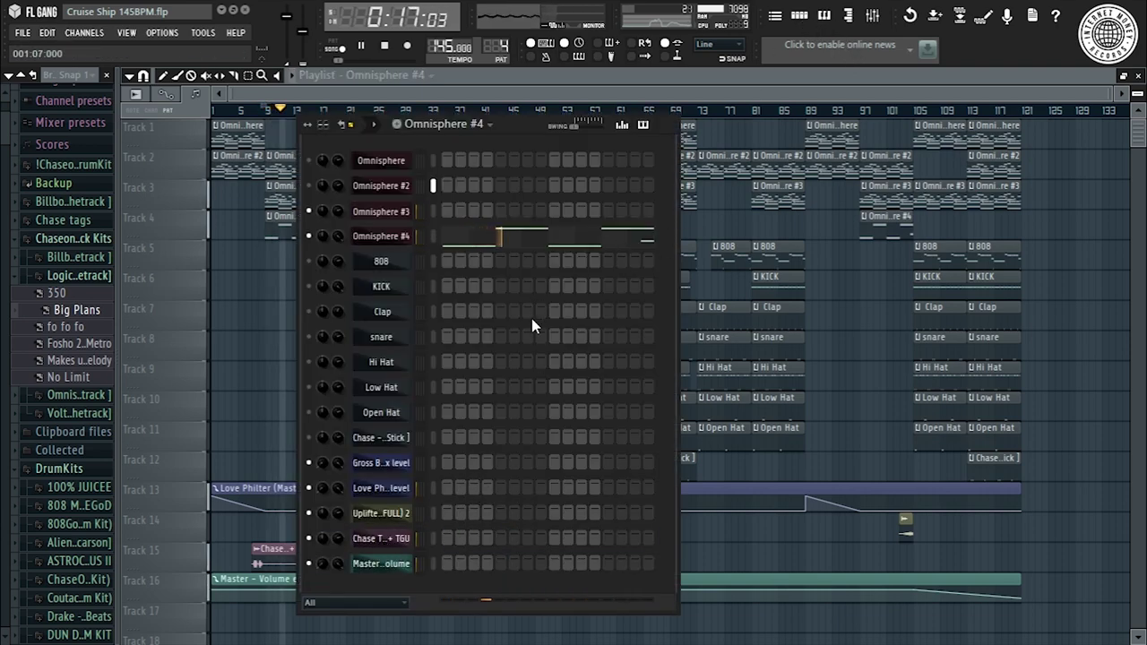
key("F6")
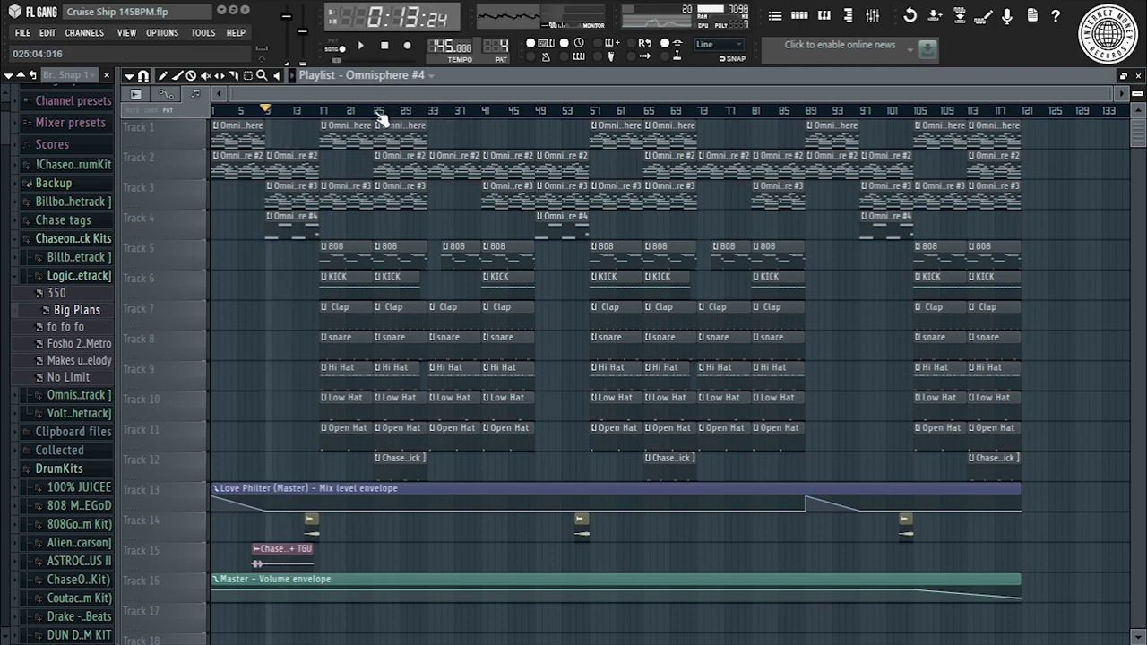
Select bars 25 to 33 in the playlist and play them with the Clap pattern chosen
left_click(377, 112)
left_click_drag(380, 115, 403, 122)
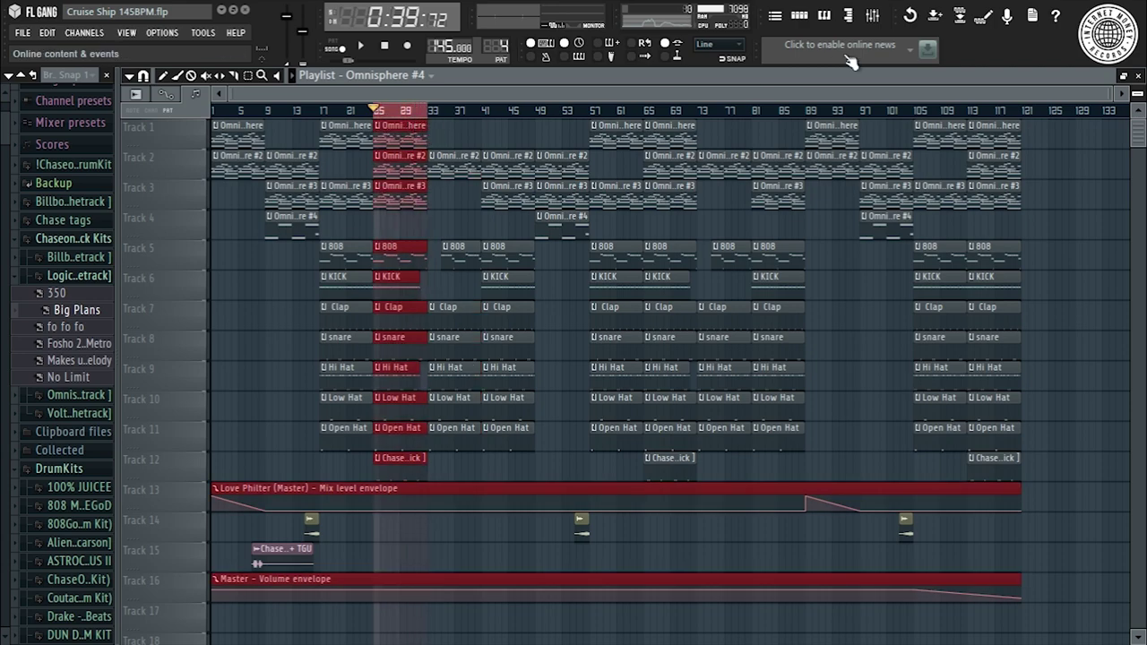
key("F6")
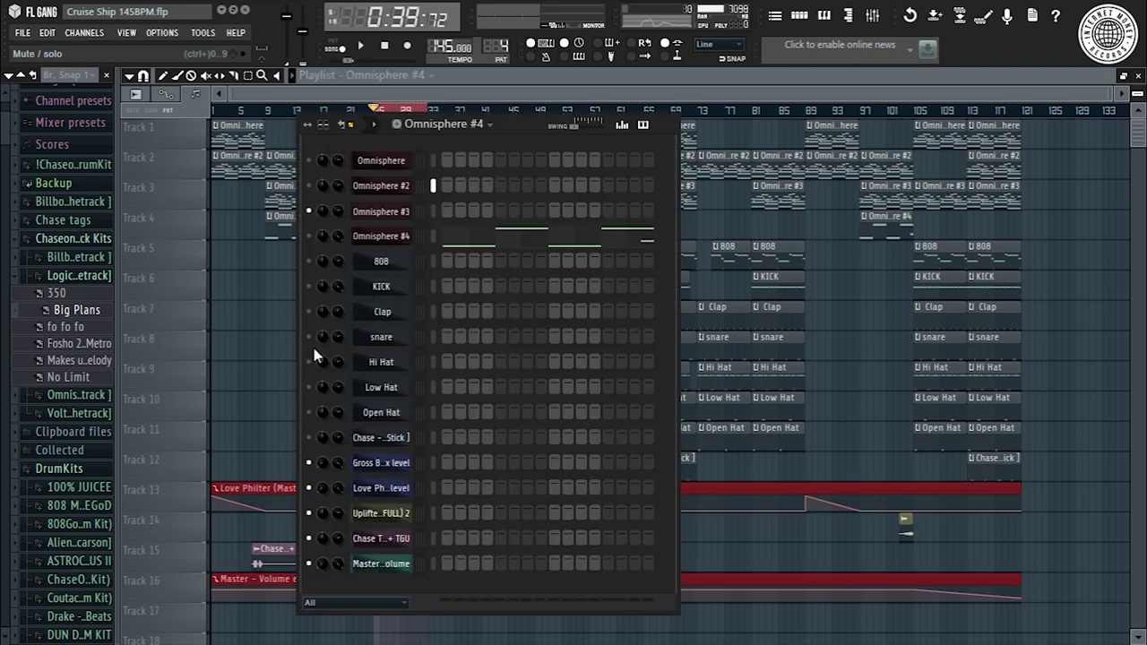
left_click(446, 125)
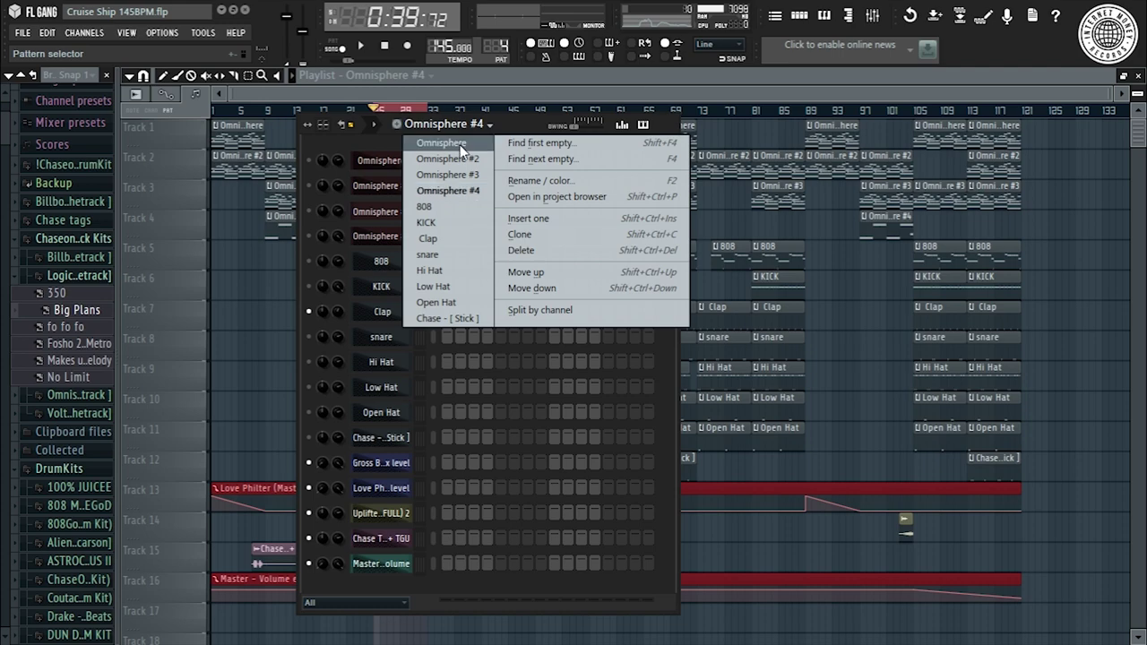
left_click(454, 239)
key("space")
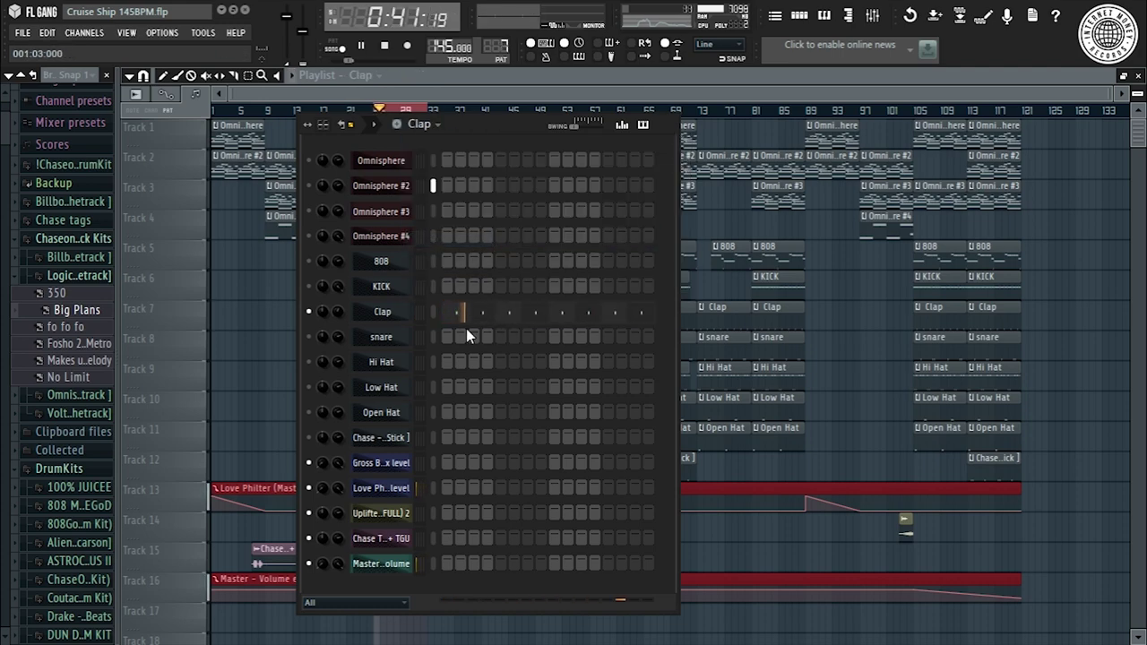
Switch to the snare pattern and play it together with the clap
key("space")
left_click(419, 125)
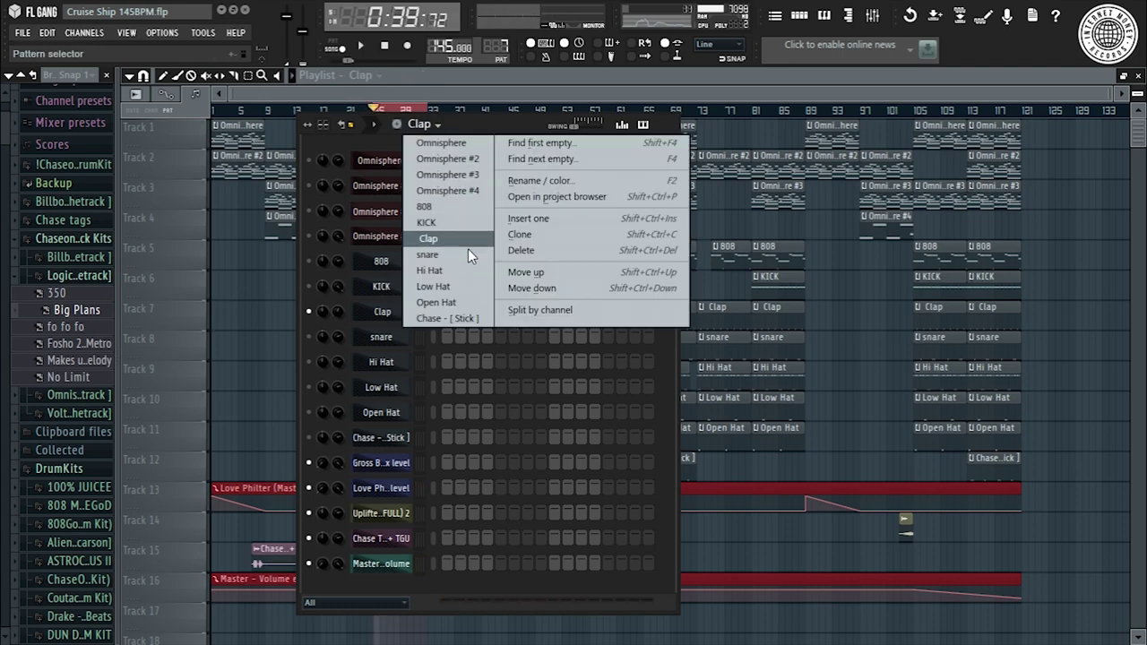
left_click(466, 254)
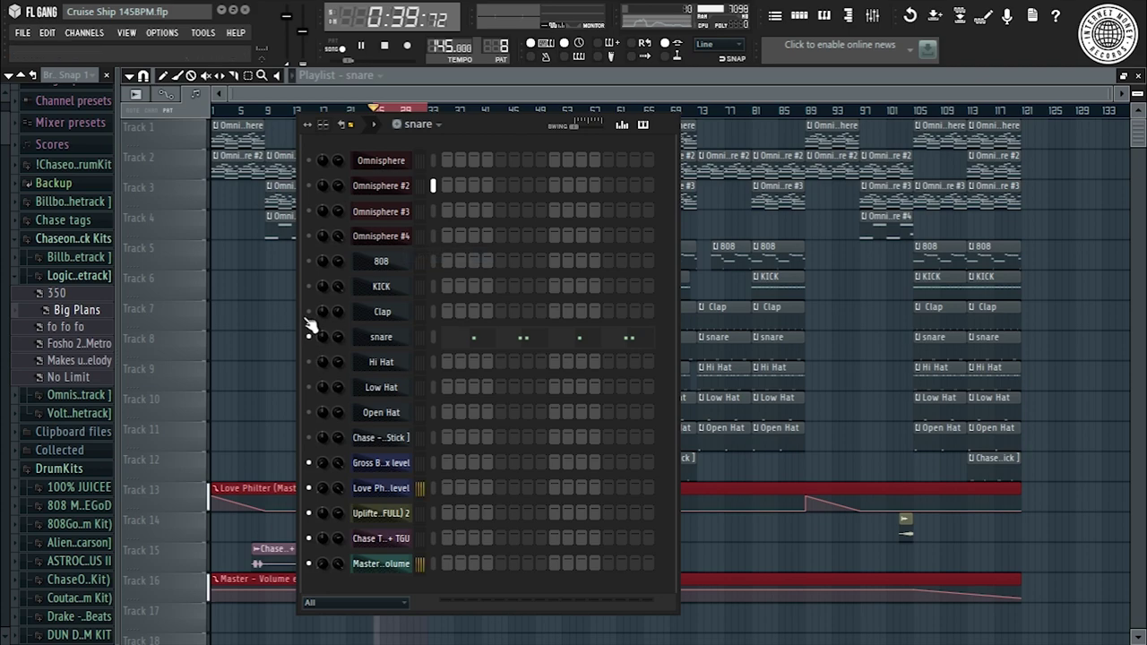
key("space")
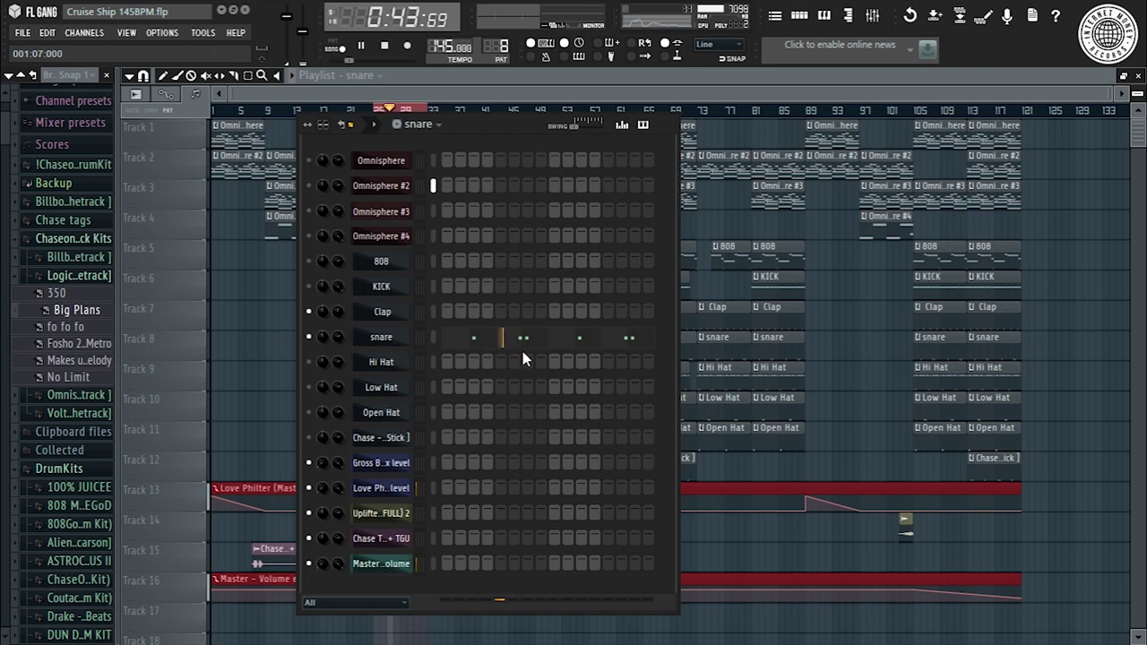
Go through the Low Hat and Hi Hat patterns, and open the Hi Hat notes in the piano roll
left_click(440, 125)
left_click(457, 283)
left_click(426, 125)
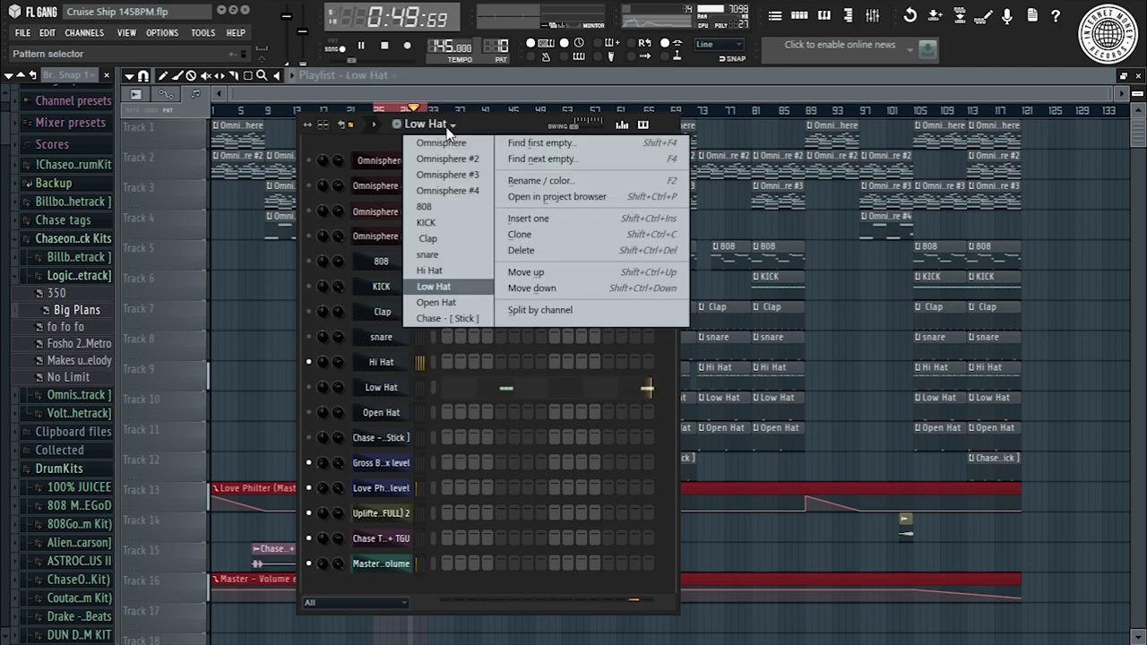
left_click(464, 269)
left_click(505, 375)
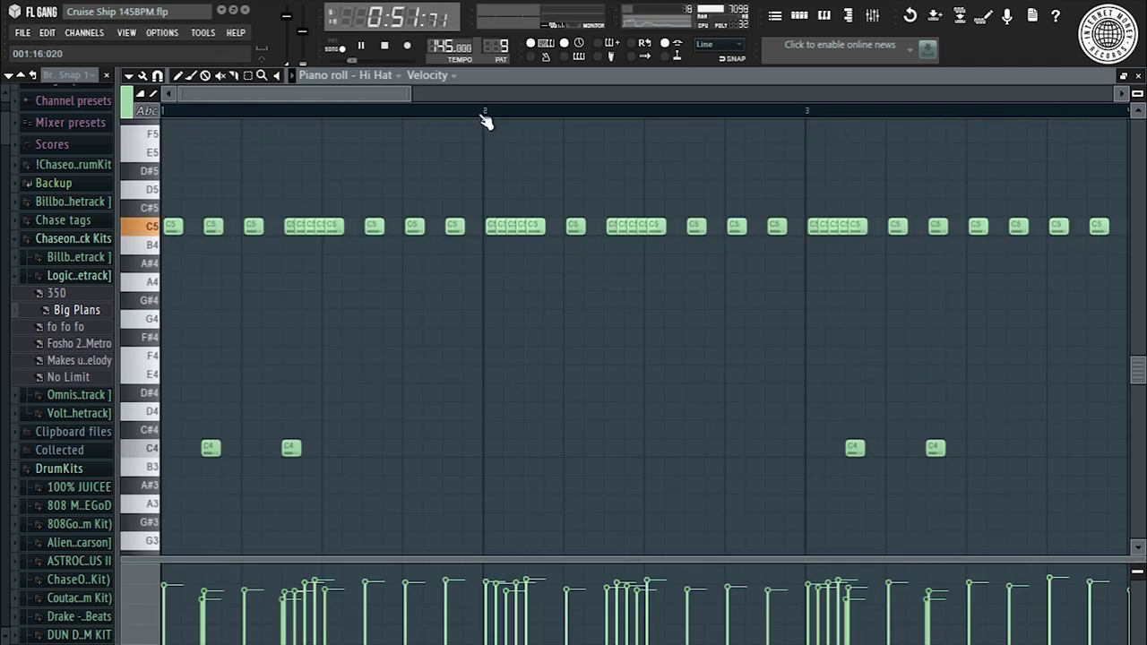
View the whole Hi Hat pattern in the piano roll, and solo the Low Hat channel with playback stopped
scroll(483, 121, "down", 4)
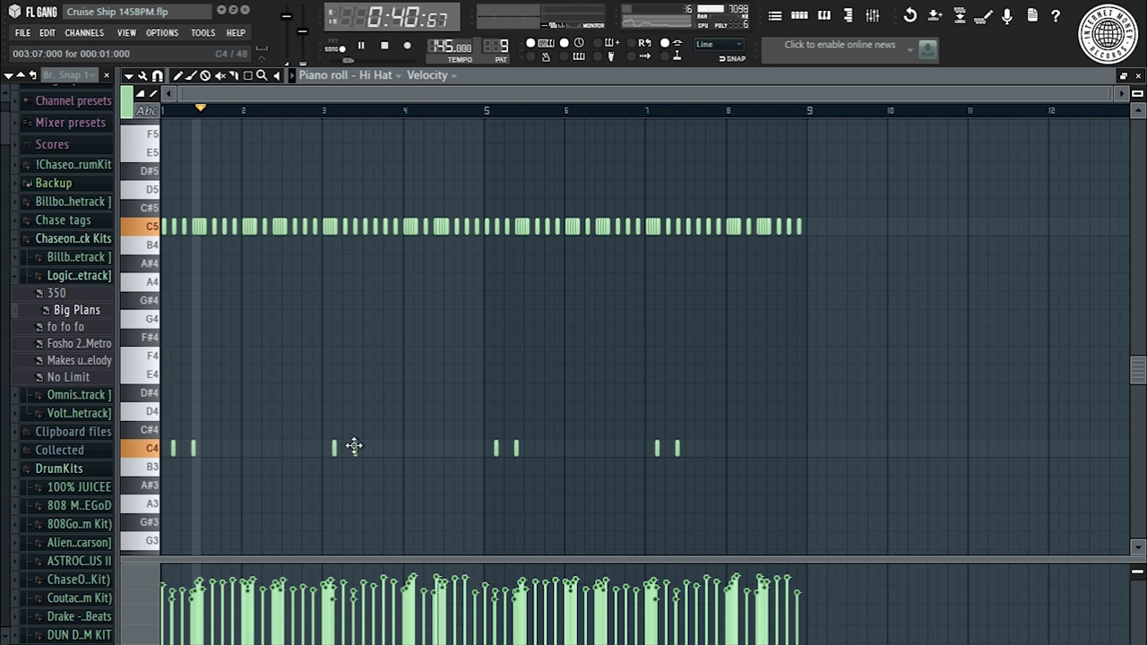
left_click(798, 16)
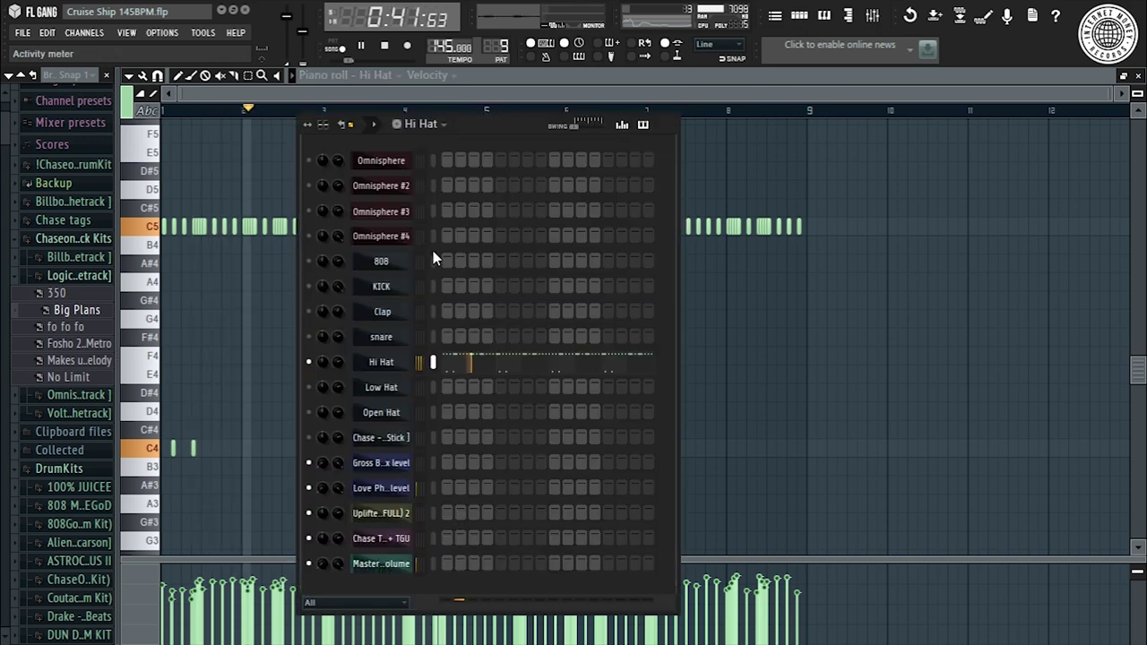
right_click(310, 387)
key("space")
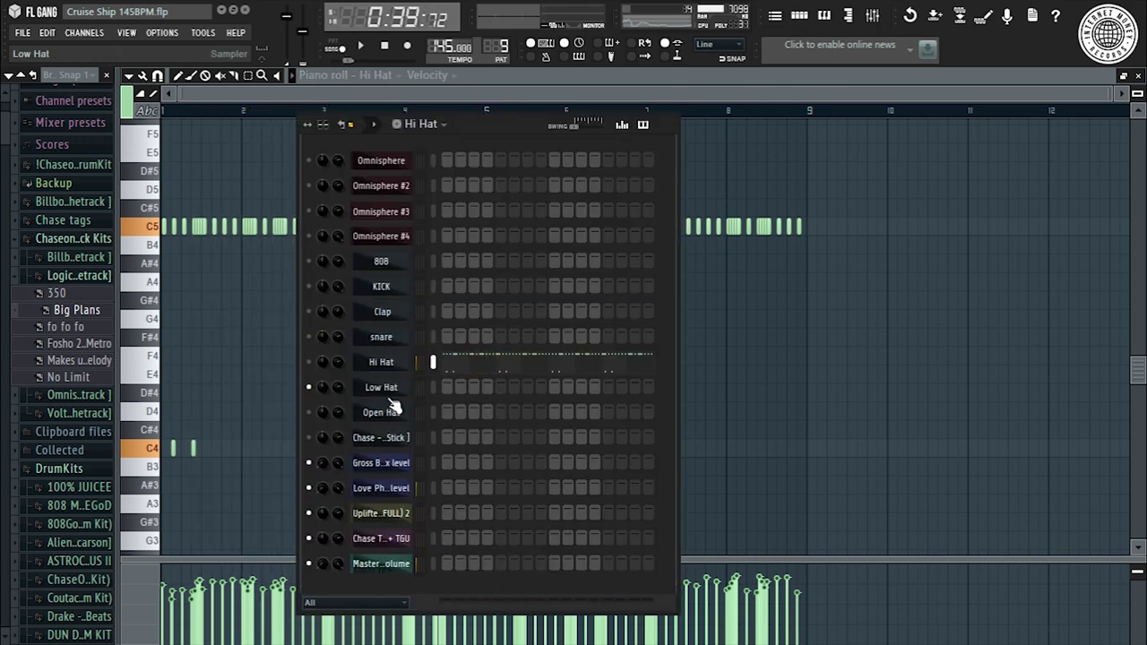
Switch to the Low Hat pattern, open its notes in the piano roll and play them from bar 2
left_click(429, 131)
left_click(460, 287)
key("F6")
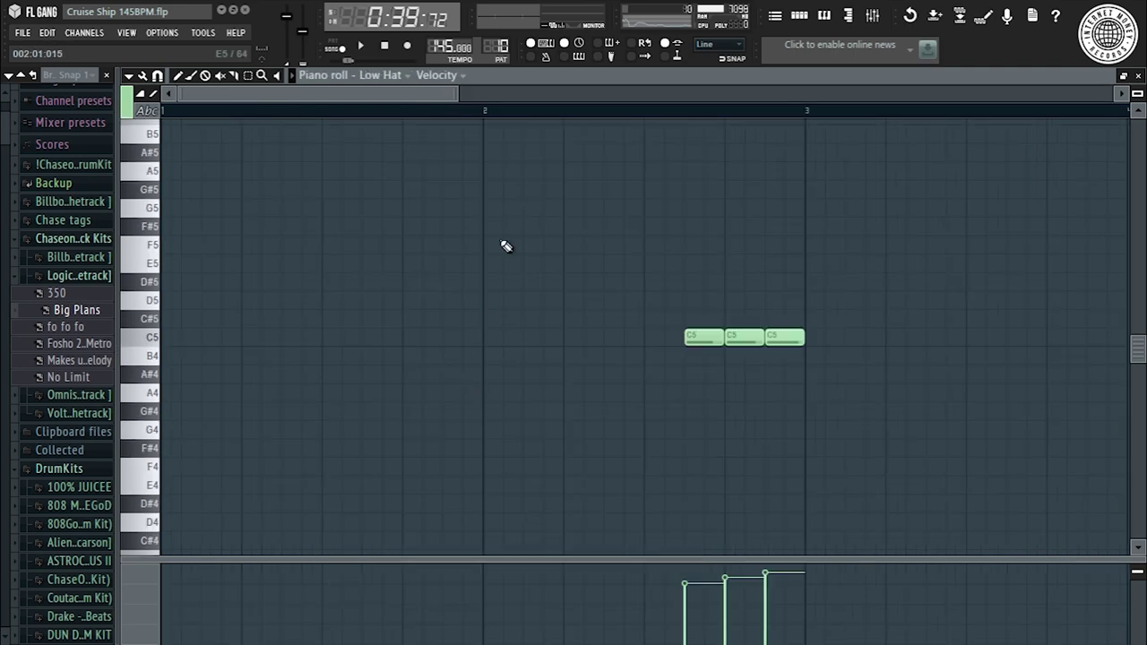
scroll(487, 112, "down", 3)
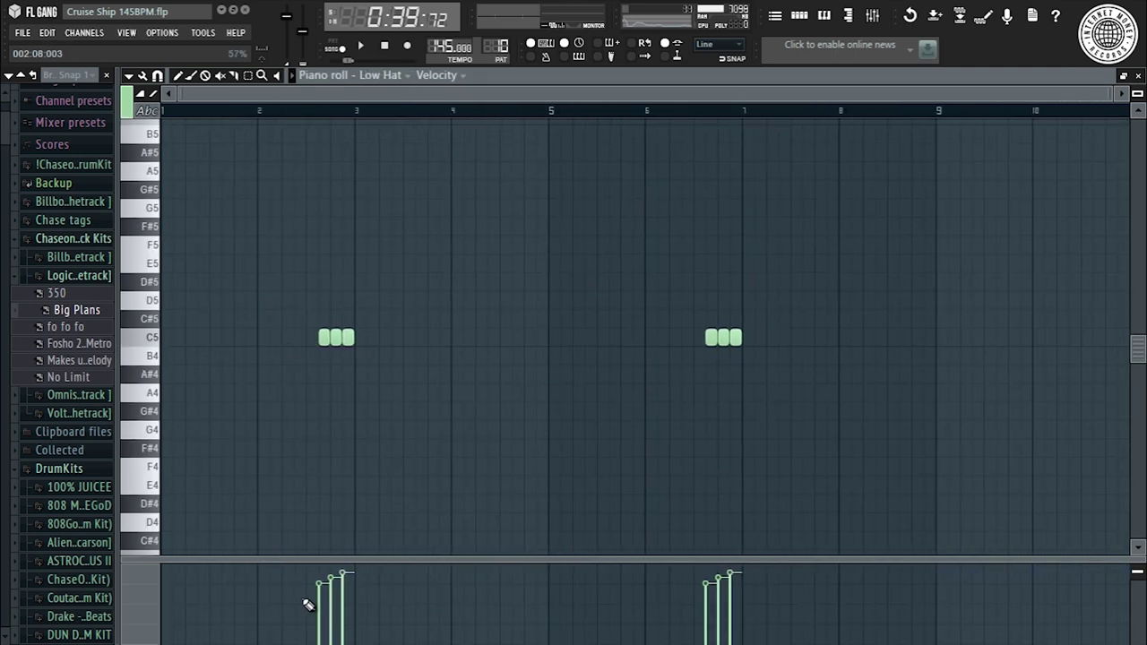
left_click(295, 108)
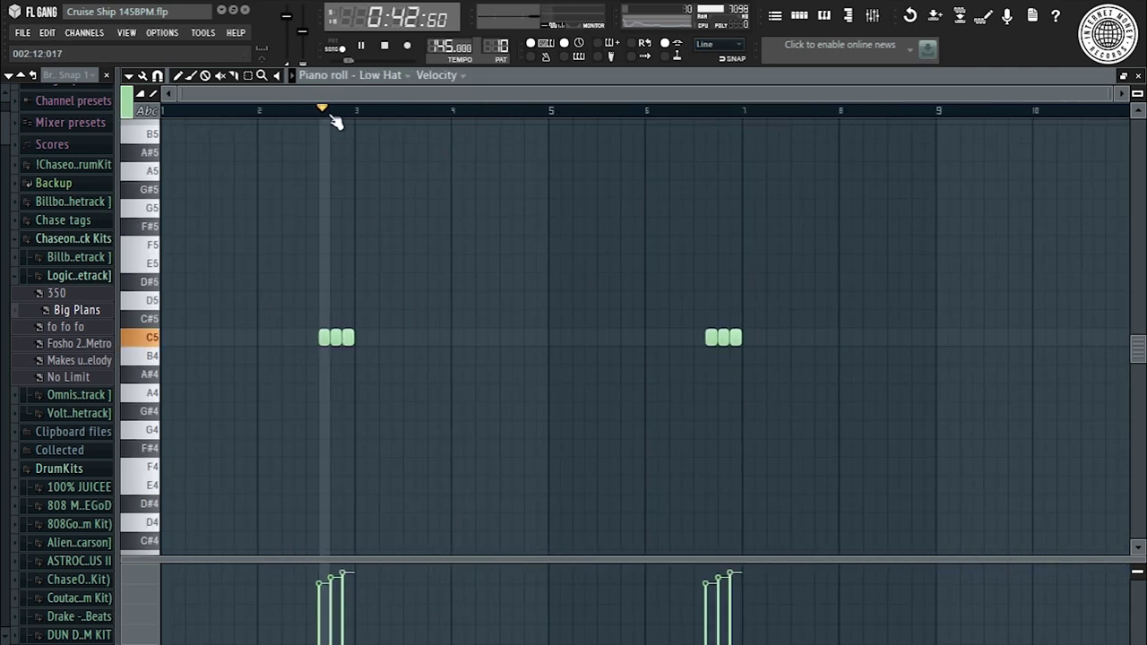
left_click(812, 22)
key("space")
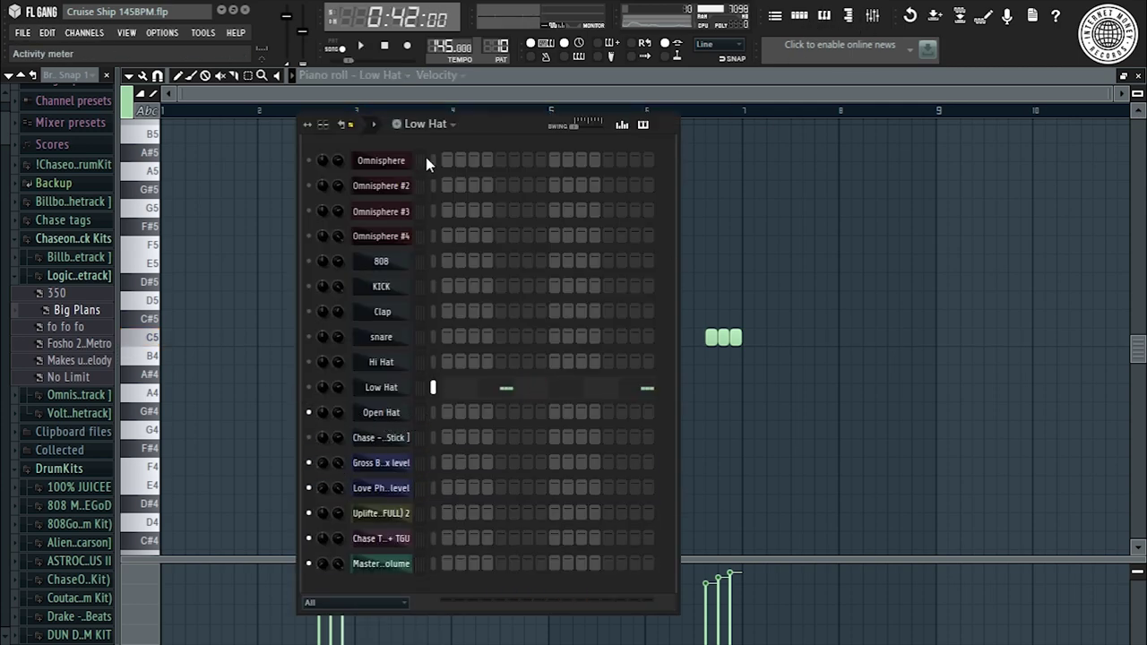
Switch to the Open Hat pattern and play it from the start while viewing its full note layout
left_click(426, 124)
left_click(466, 302)
left_click(462, 415)
key("space")
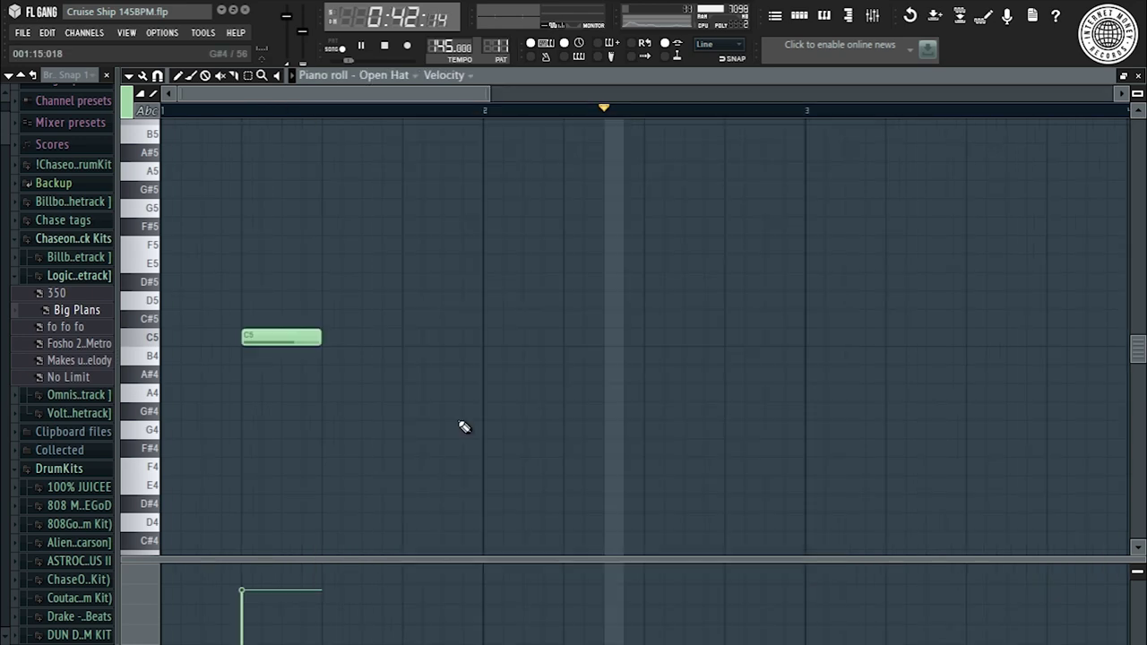
key("space")
key("space")
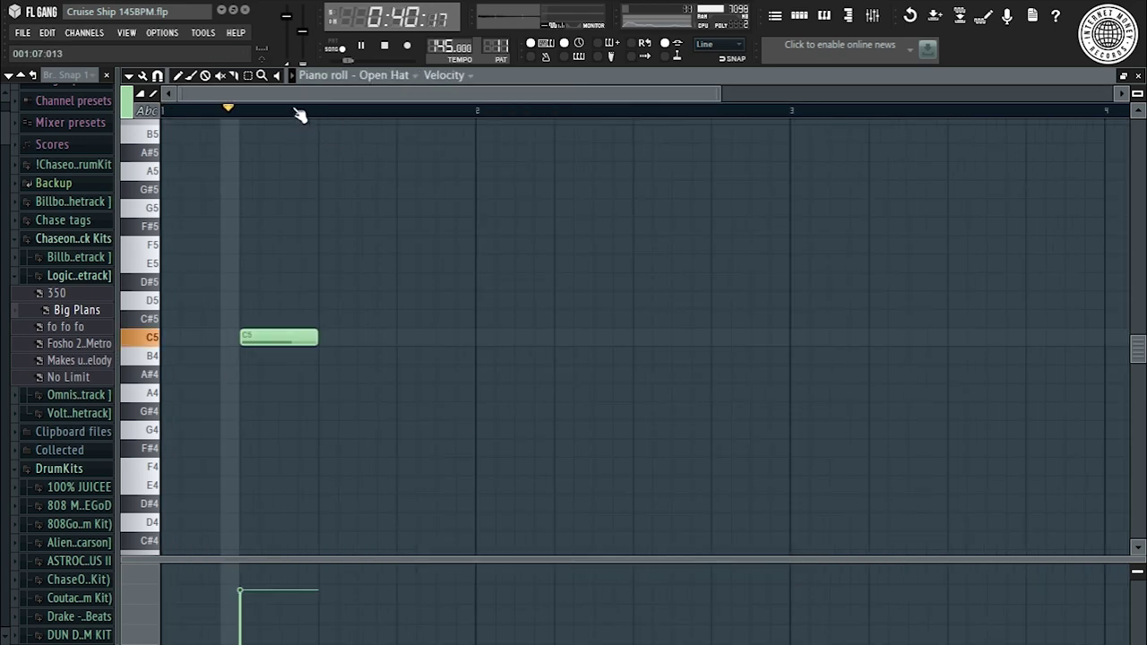
scroll(298, 114, "down", 3)
left_click(812, 22)
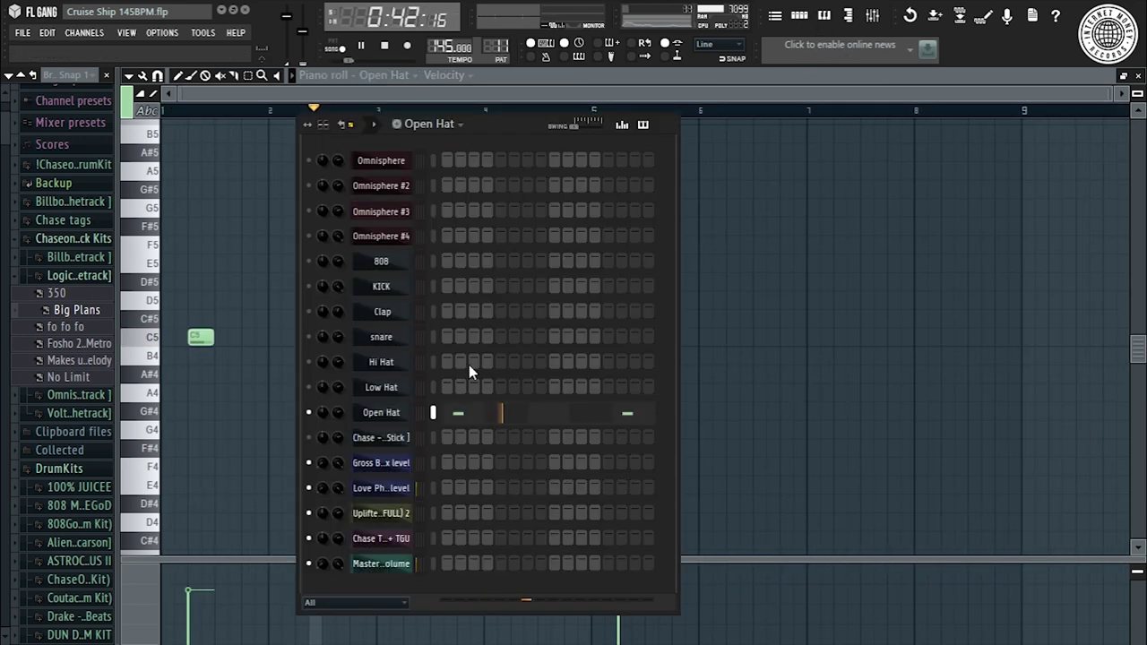
Look through the !Chaseonthetrack DrumKit folder and its 808s samples in the browser, collapse both and stop playback
left_click(75, 166)
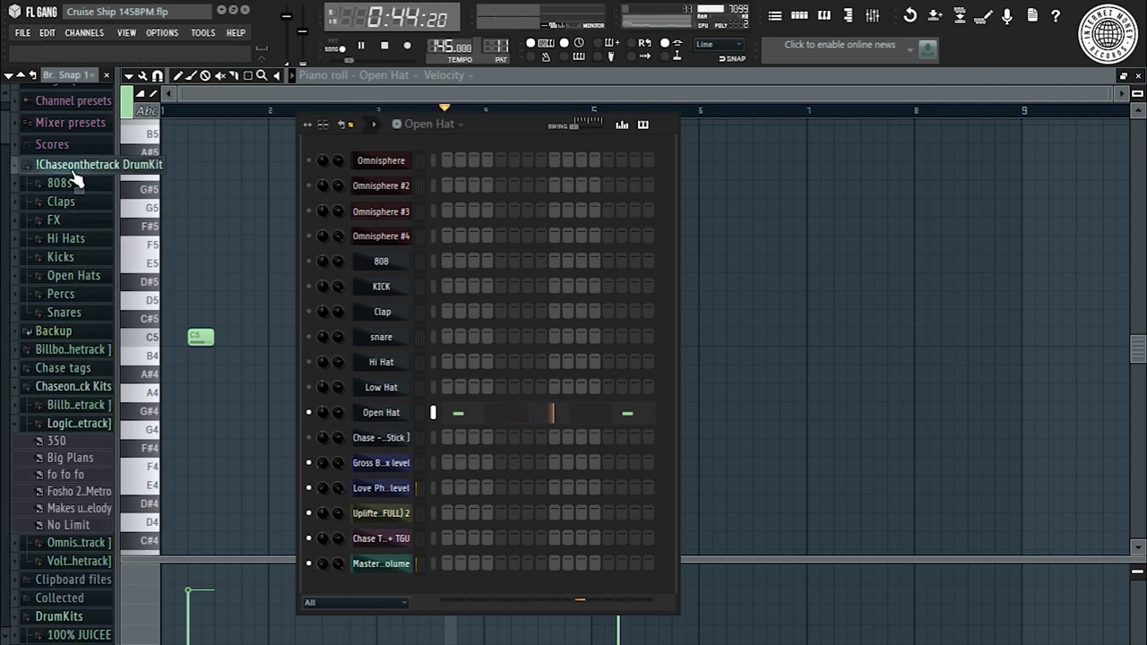
left_click(87, 188)
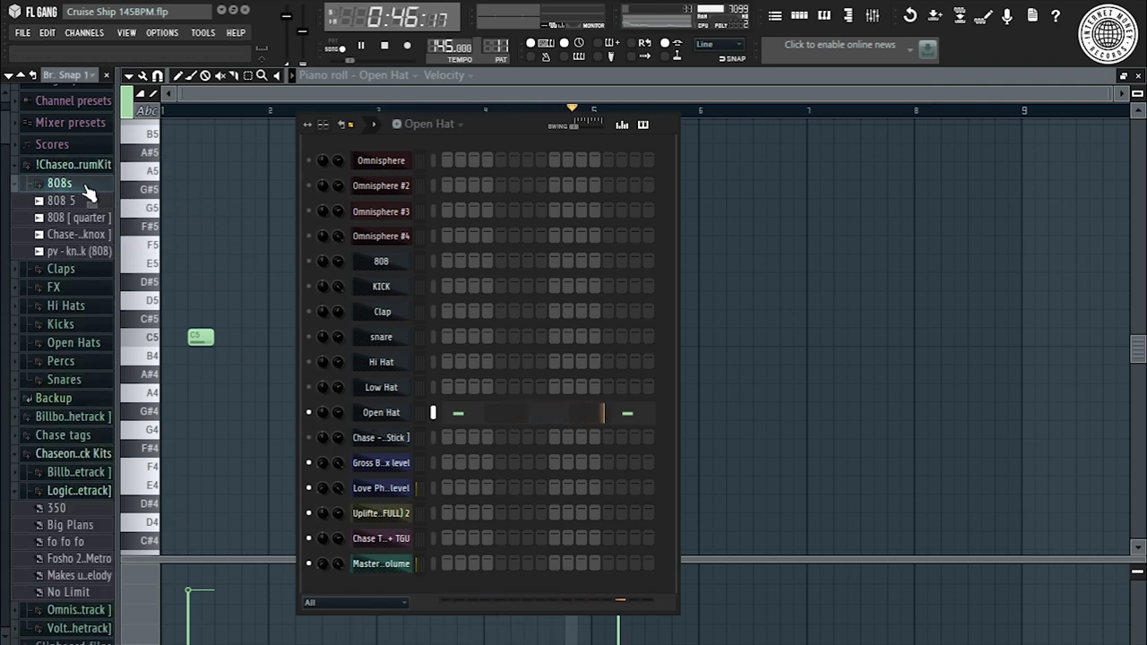
left_click(87, 188)
left_click(76, 165)
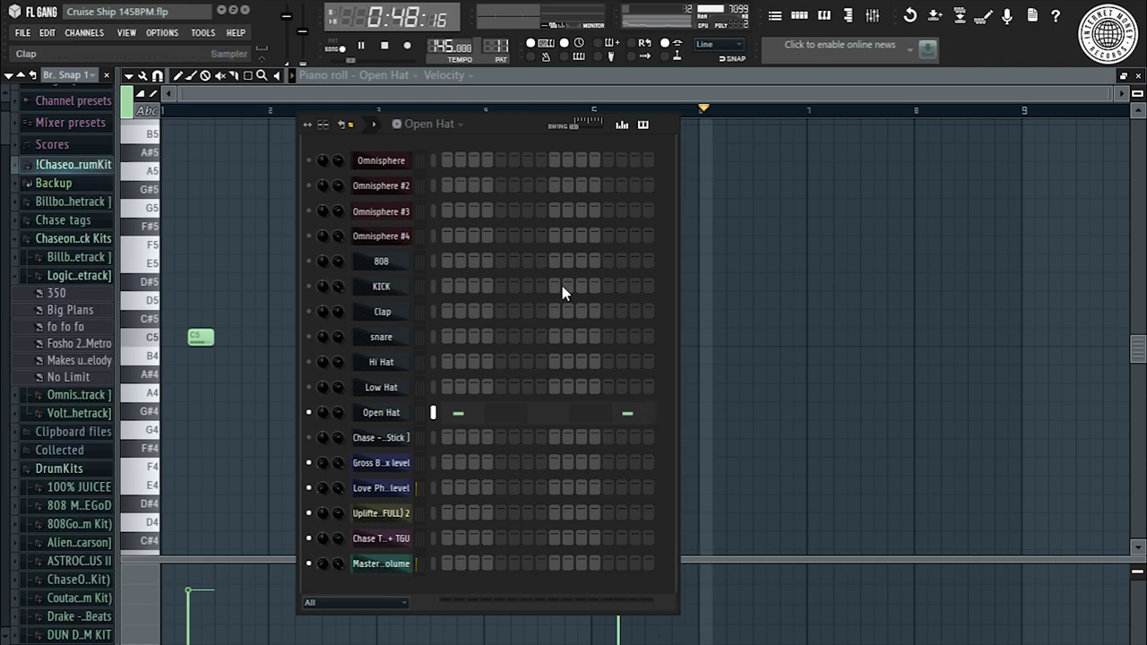
key("space")
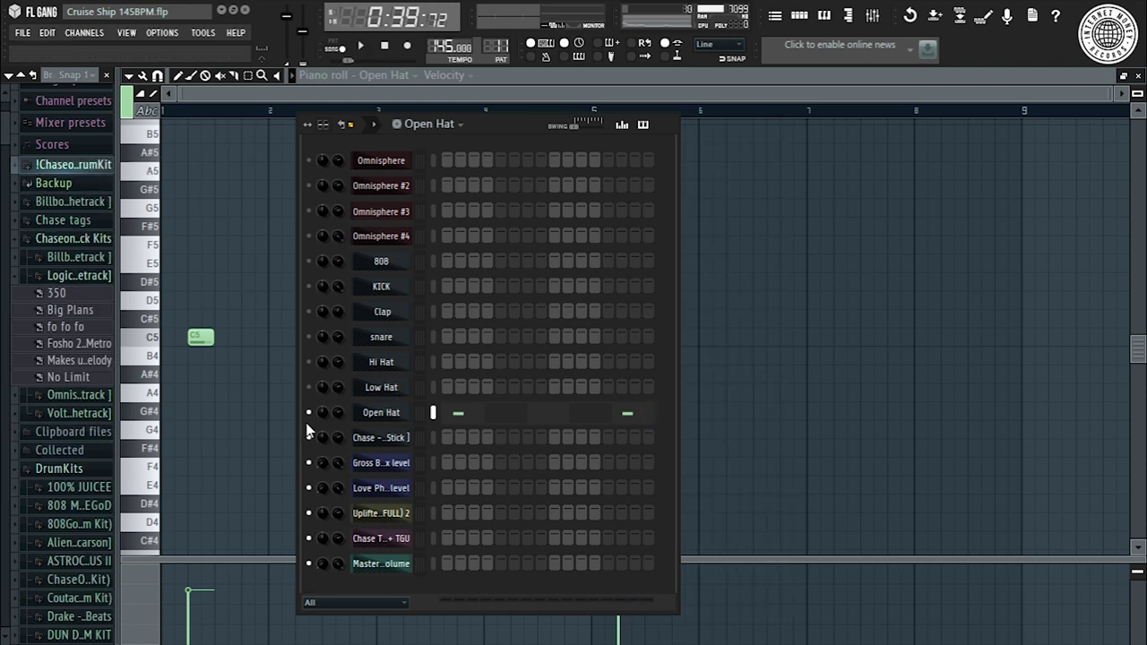
Switch to the Chase - [ Stick ] pattern, open its notes in the piano roll and play them
left_click(436, 125)
left_click(460, 317)
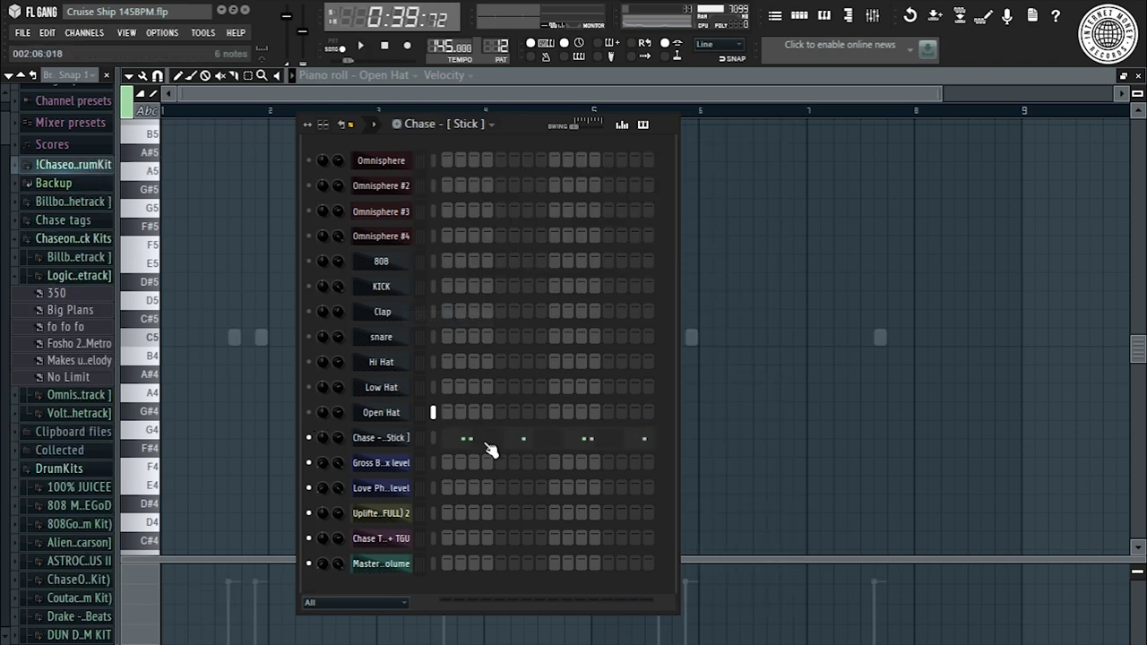
left_click(487, 443)
key("space")
scroll(457, 123, "down", 5)
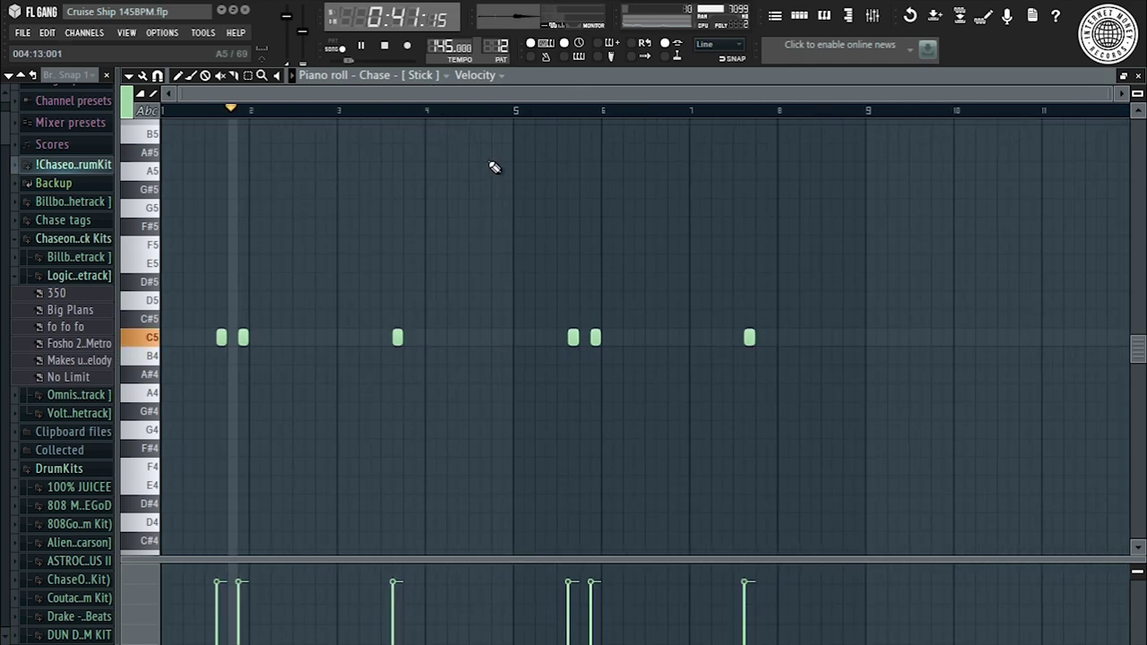
key("F6")
key("space")
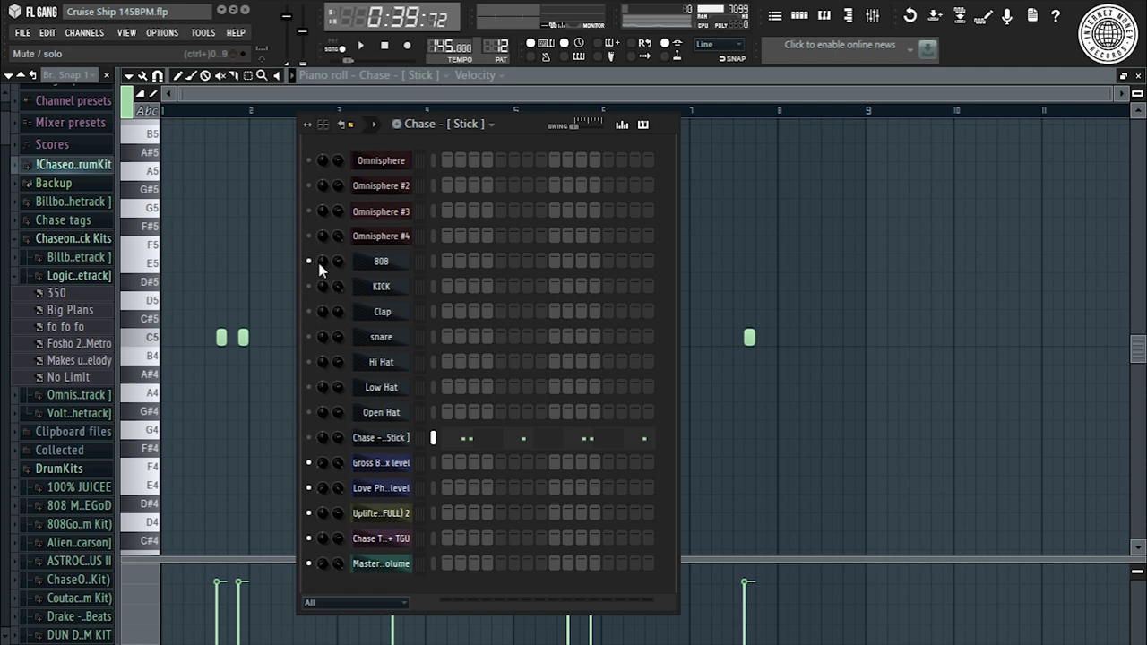
Switch to the 808 pattern and play it while viewing all of its notes in the piano roll
key("space")
key("space")
left_click(419, 123)
left_click(419, 202)
key("space")
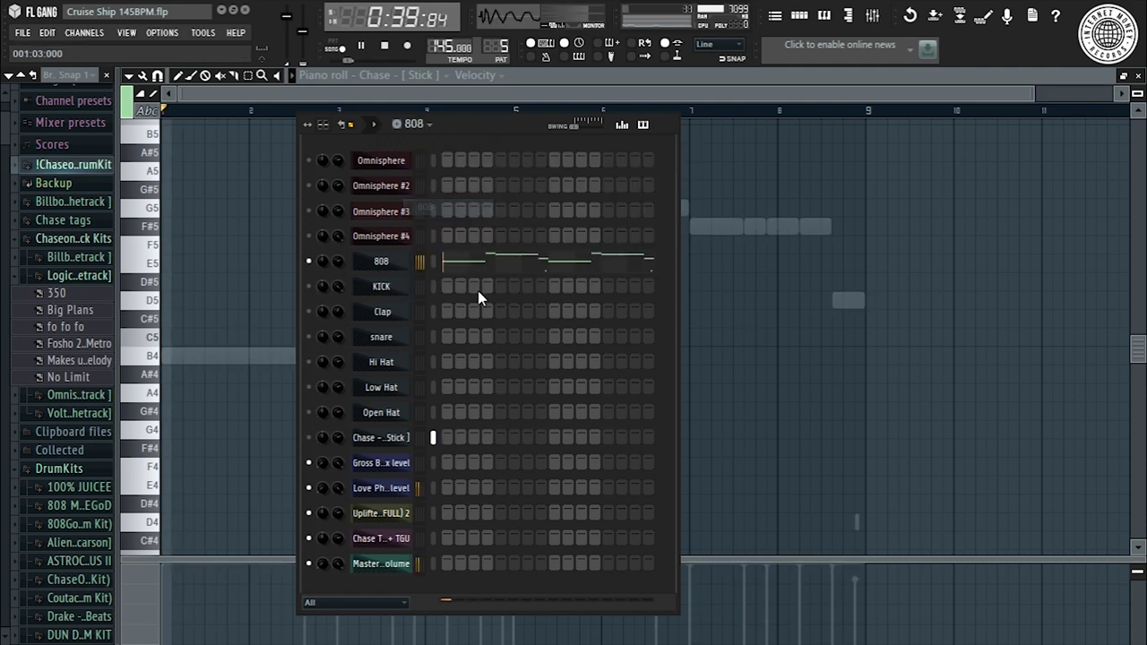
key("F6")
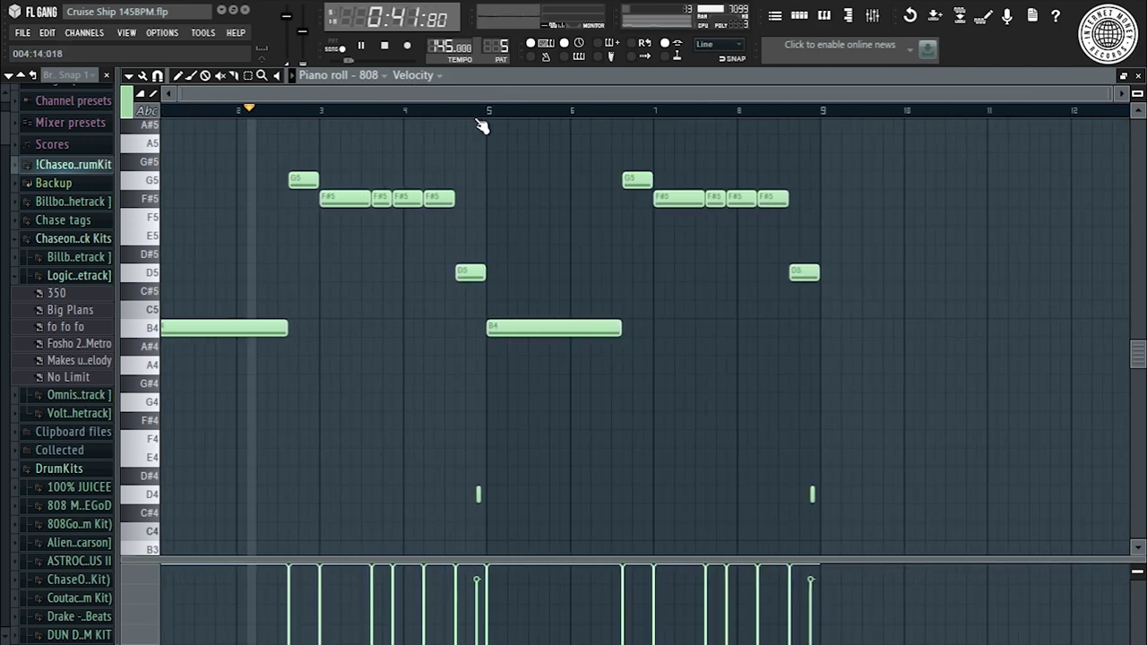
scroll(582, 170, "down", 1)
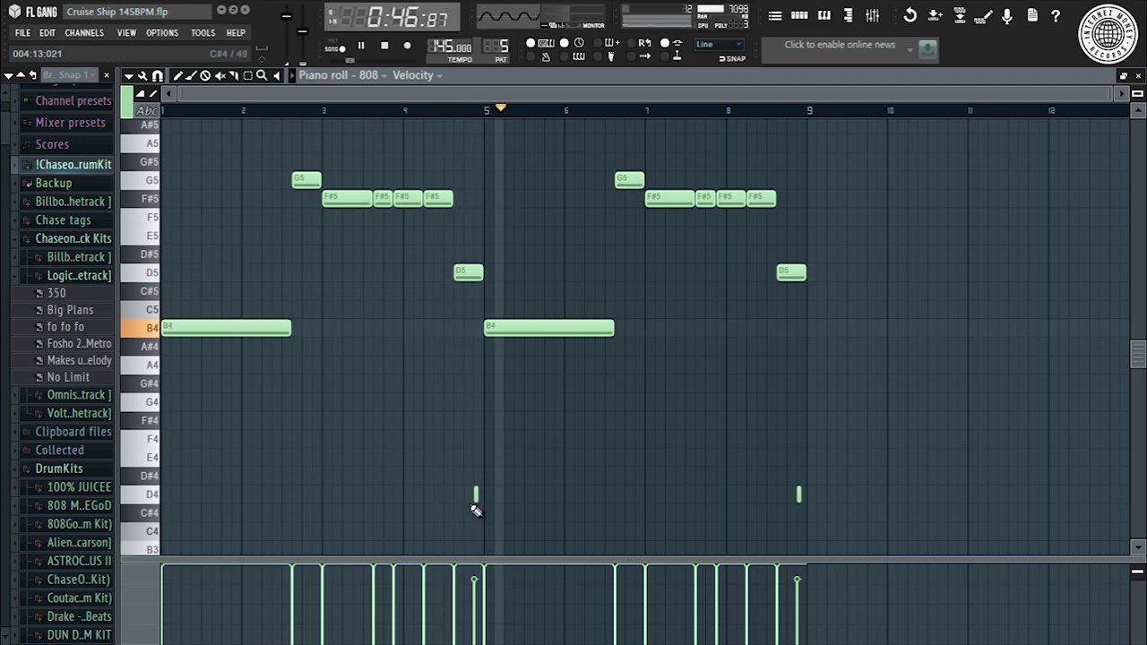
key("space")
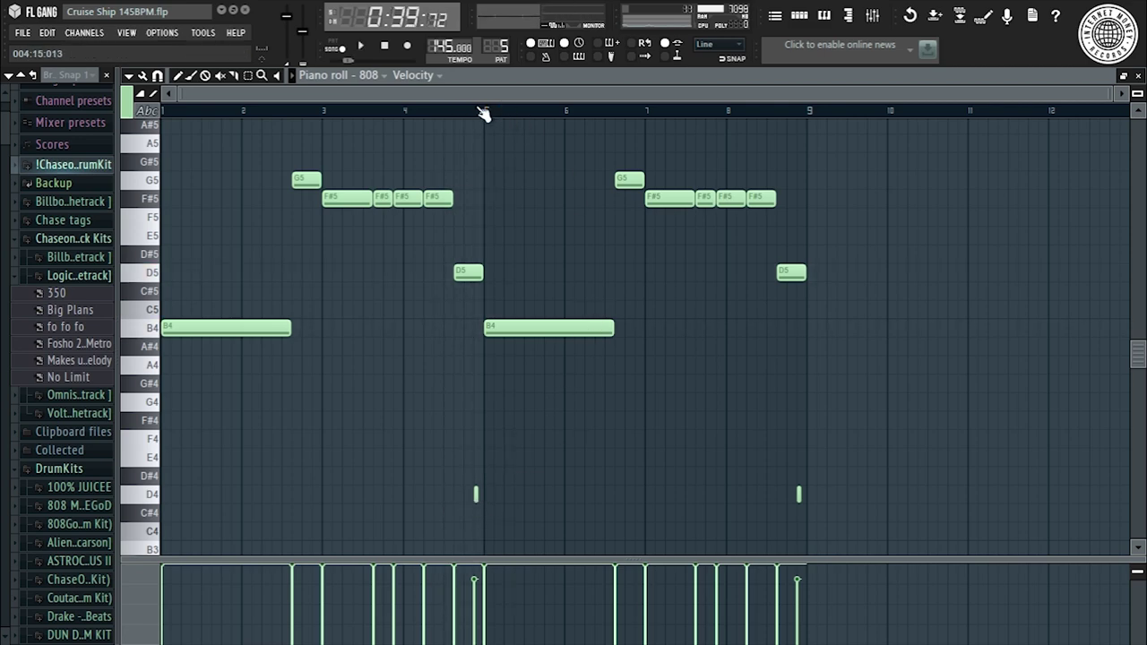
Try a one-step D5 note at 4:15:000 over the 808's D5 note before bar 5, and check its note properties
scroll(481, 114, "up", 3)
left_click(439, 275)
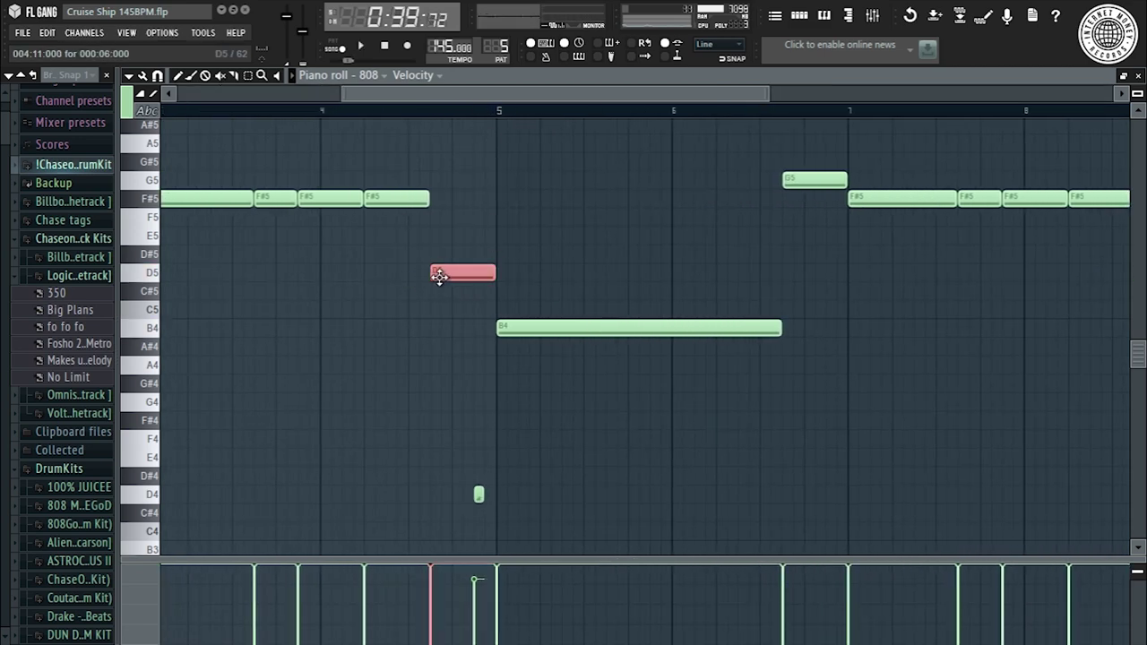
mouse_move(458, 275)
left_mouse_down()
mouse_move(508, 275)
mouse_move(477, 276)
left_mouse_up()
double_click(476, 275)
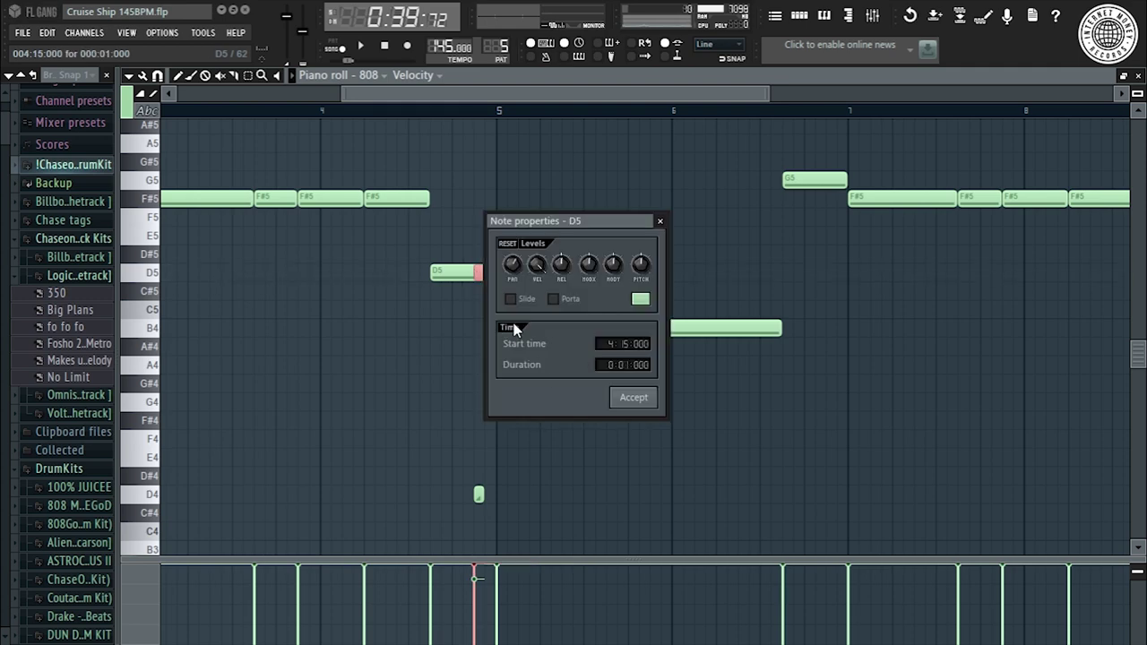
left_click(660, 224)
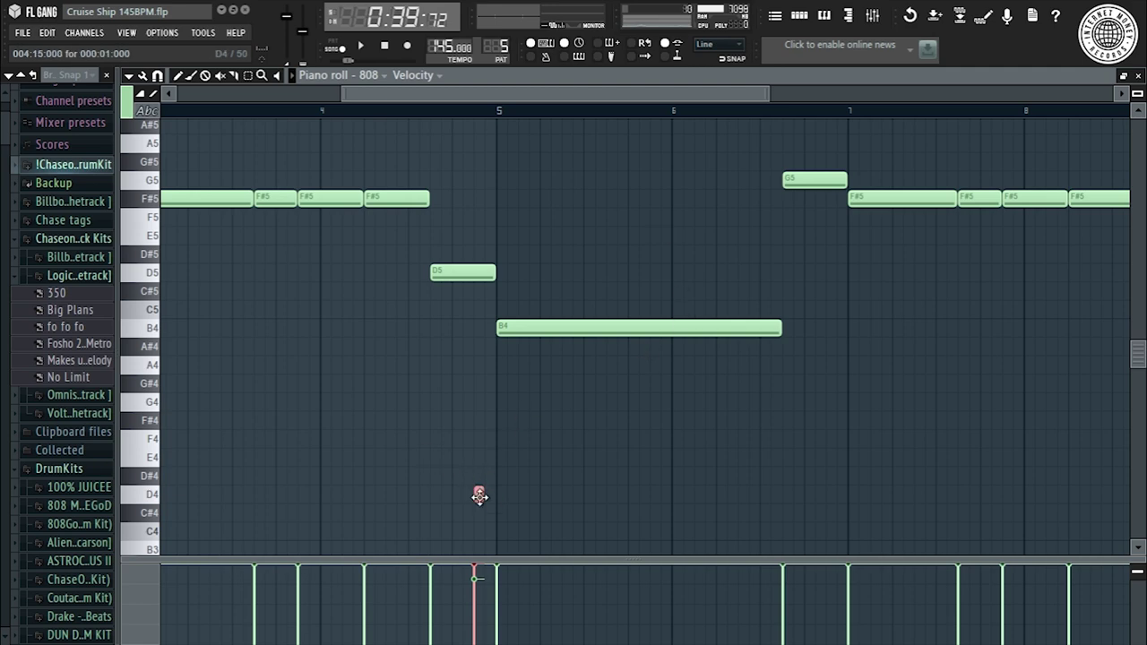
Play the 808 pattern from the D5 note before bar 5, stop it and return to the playlist
left_click(431, 110)
key("space")
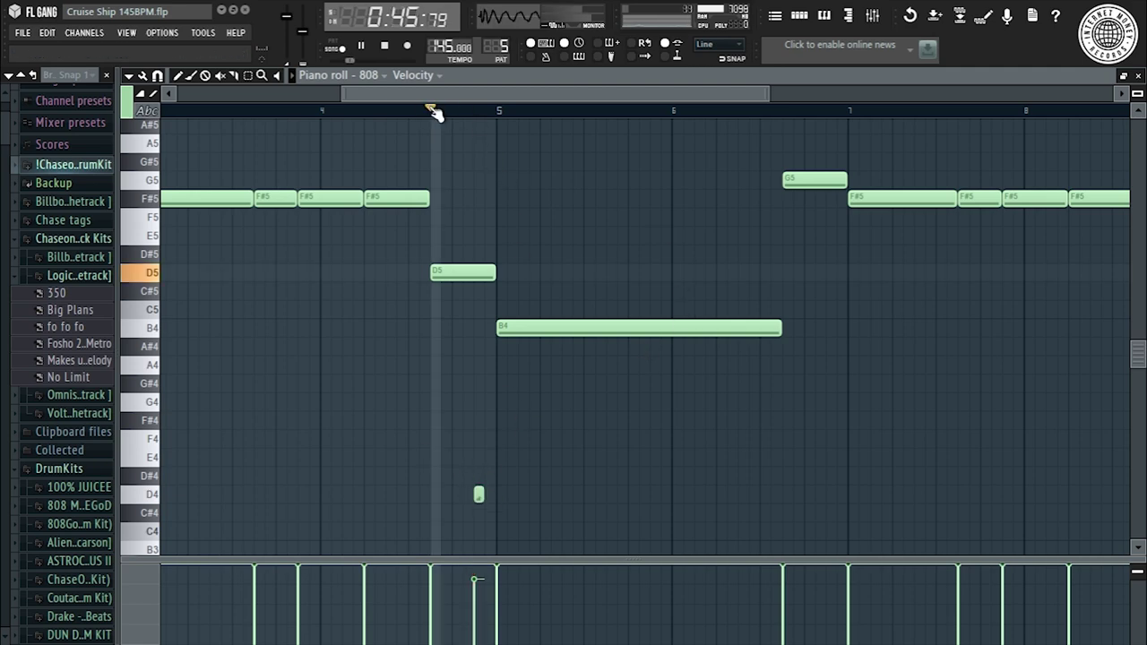
scroll(431, 111, "down", 3)
key("space")
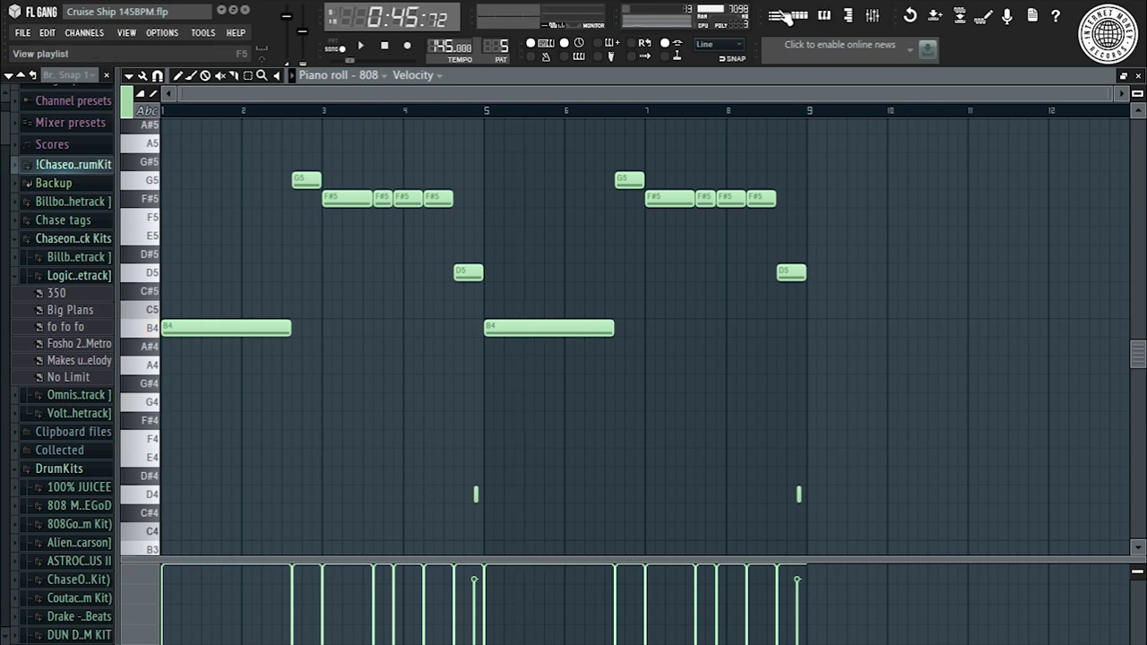
left_click(785, 16)
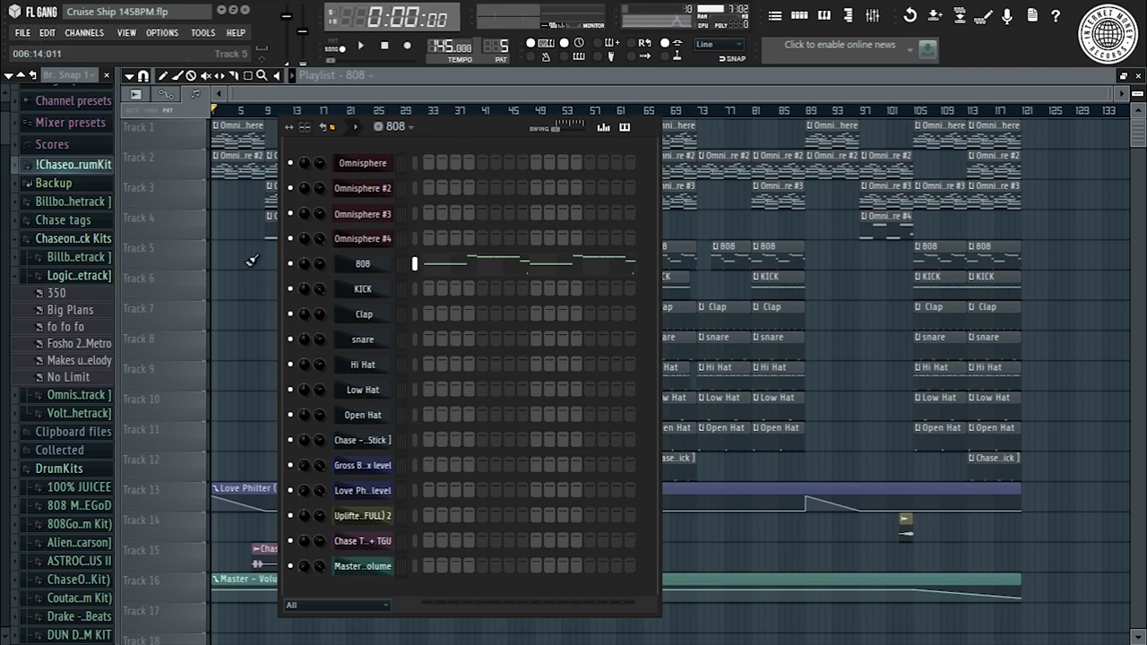
mouse_move(439, 130)
left_mouse_down()
mouse_move(455, 117)
mouse_move(436, 127)
left_mouse_up()
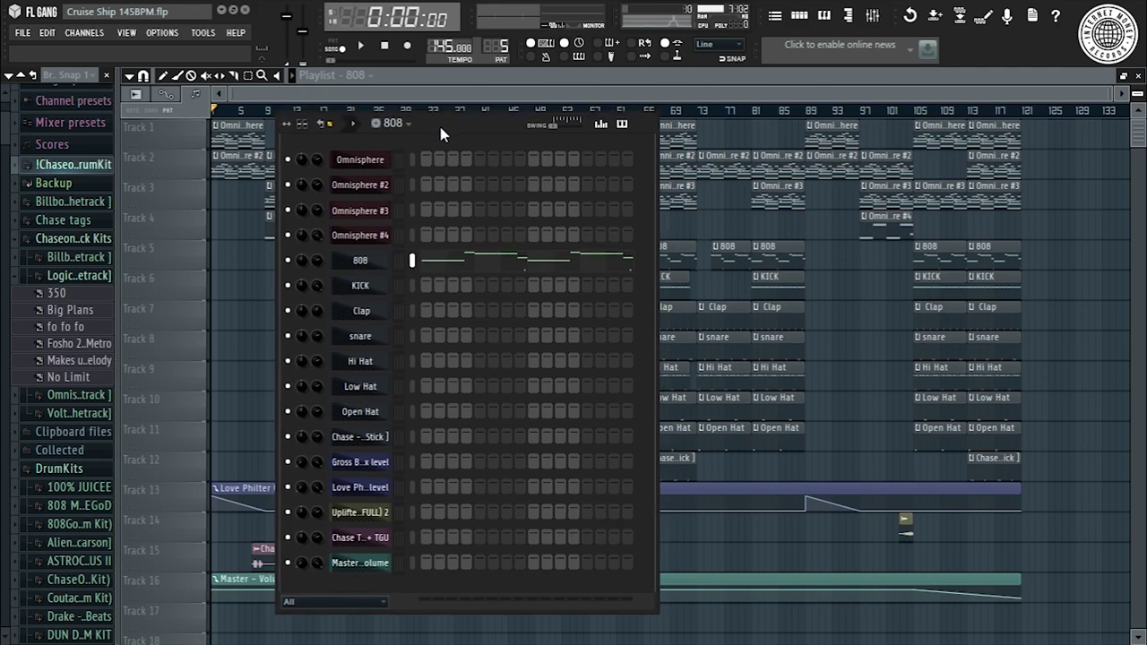
mouse_move(441, 135)
left_mouse_down()
mouse_move(479, 123)
mouse_move(455, 149)
left_mouse_up()
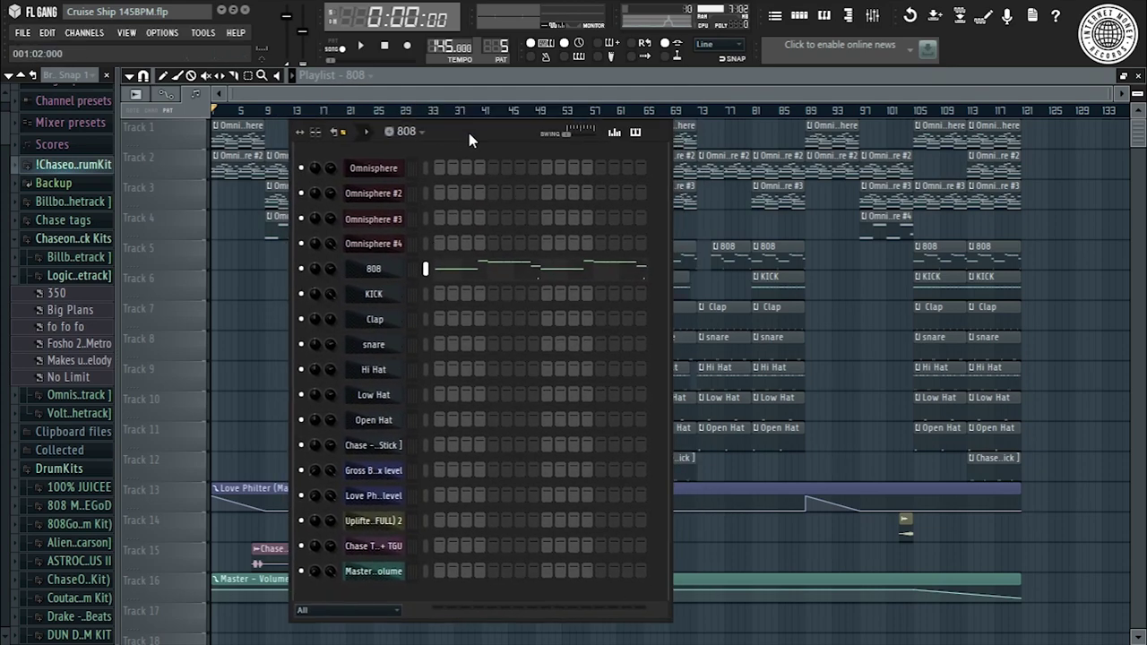
left_click_drag(469, 134, 481, 147)
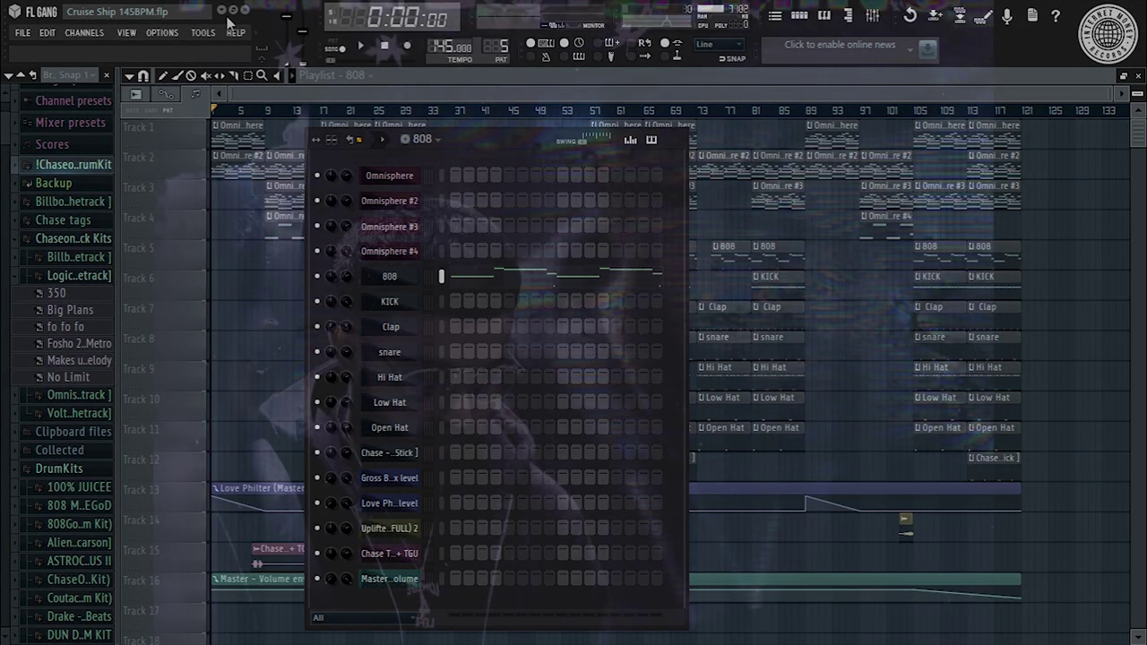